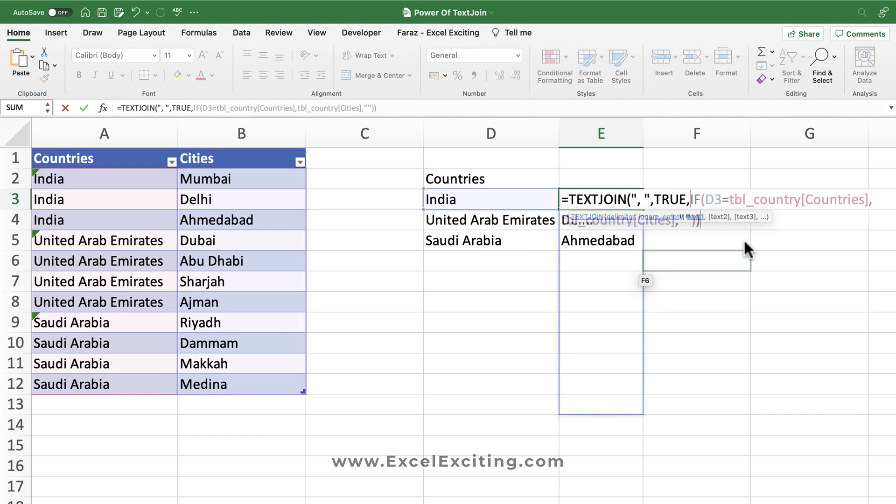
# Step: Commit the TEXTJOIN formula in E3 and copy it down to E5, widening column E to fit the joined cities
pyautogui.press('Return')
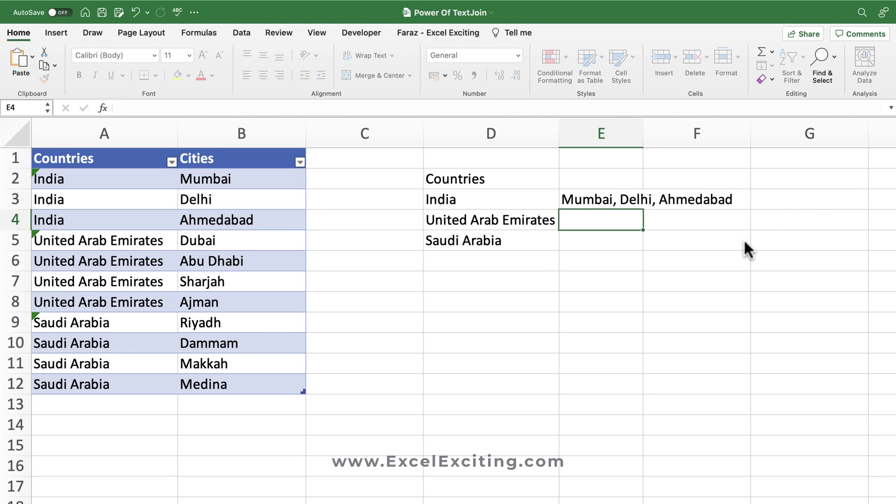
pyautogui.moveTo(645, 134); pyautogui.dragTo(745, 134)
pyautogui.click(626, 202)
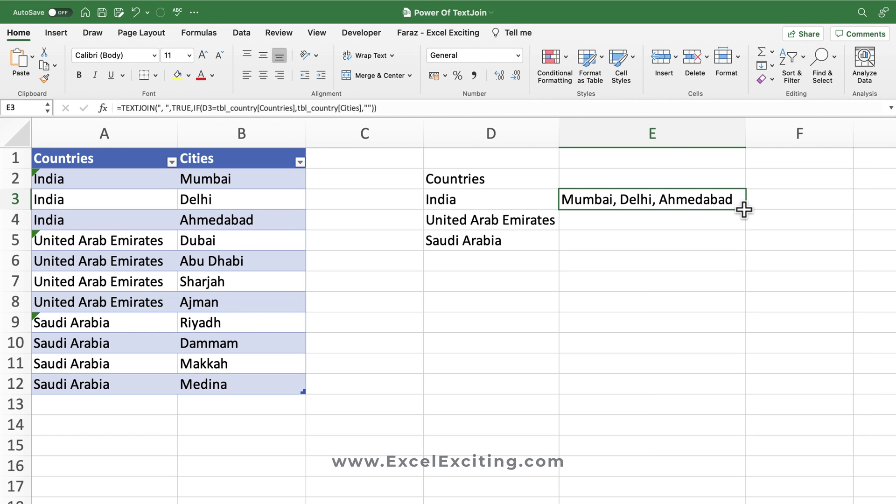
pyautogui.moveTo(745, 209); pyautogui.dragTo(742, 246)
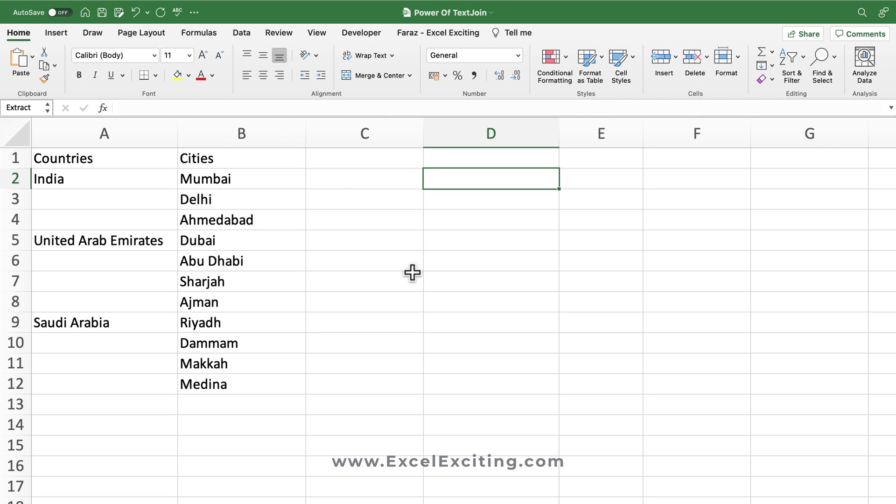
pyautogui.moveTo(122, 204); pyautogui.dragTo(103, 382)
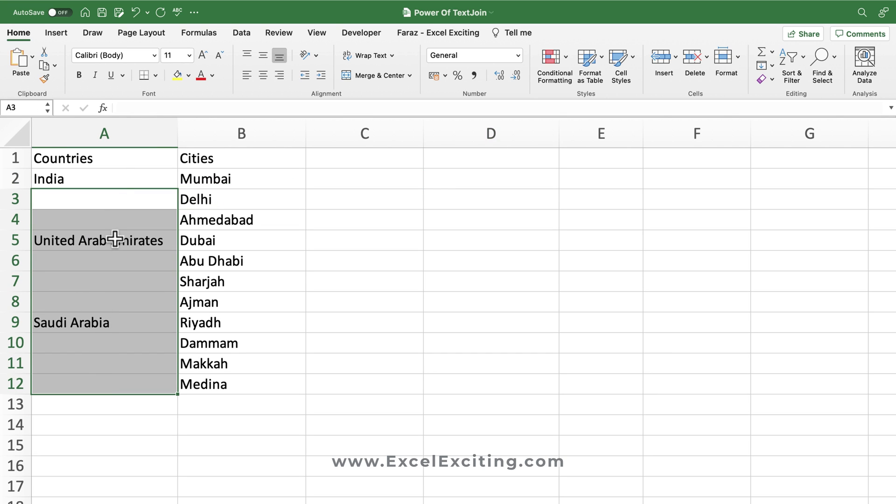
pyautogui.click(108, 184)
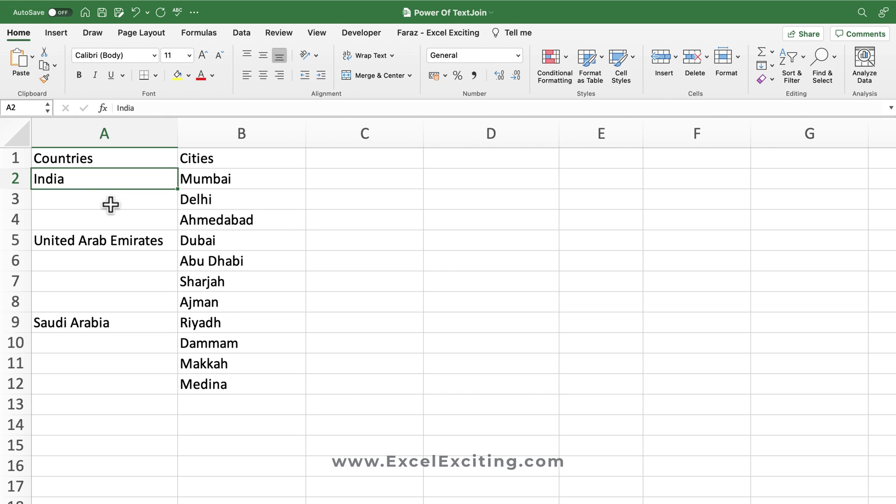
pyautogui.moveTo(156, 205); pyautogui.dragTo(141, 226)
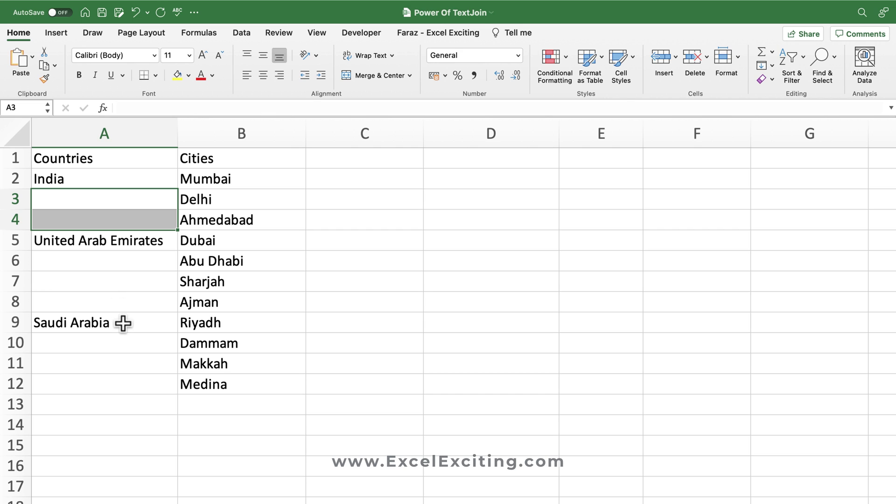
pyautogui.scroll(-1, 123, 323)
pyautogui.scroll(1, 123, 323)
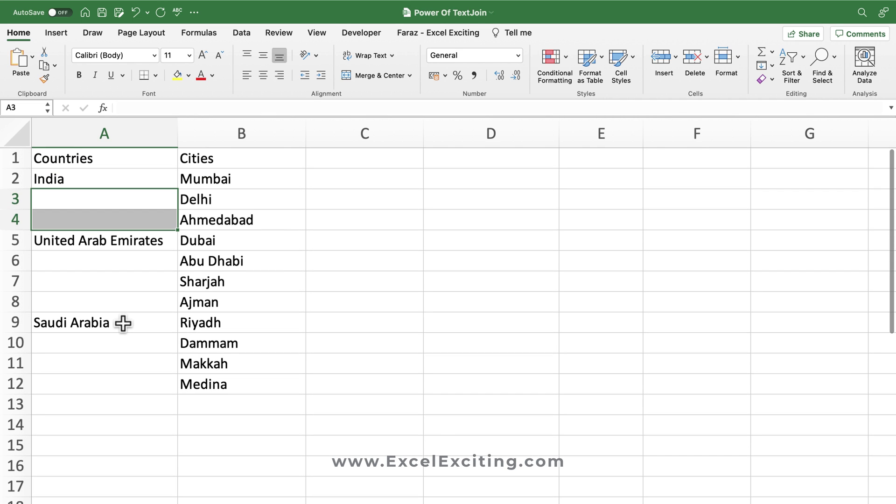
# Step: Select the blank cells in column A with Go To Special and fill them all with the relative formula =A2
pyautogui.click(136, 133)
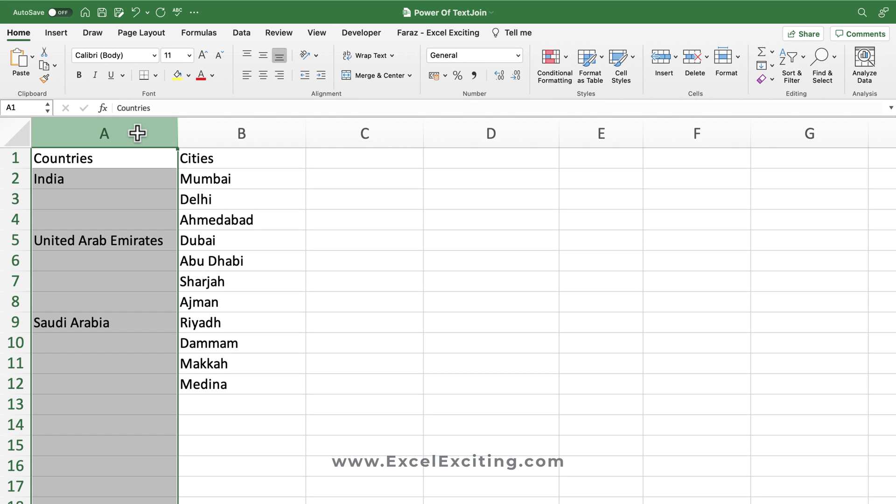
pyautogui.hotkey('ctrl', 'g')
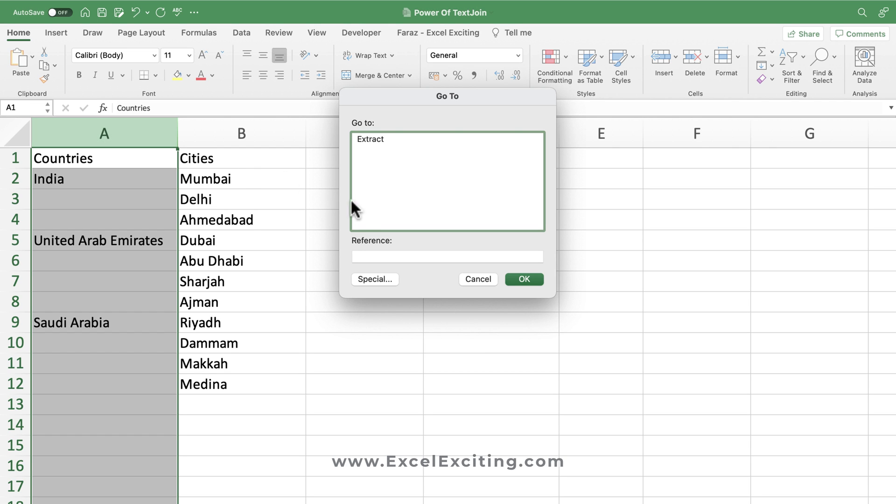
pyautogui.click(372, 279)
pyautogui.click(375, 169)
pyautogui.click(522, 318)
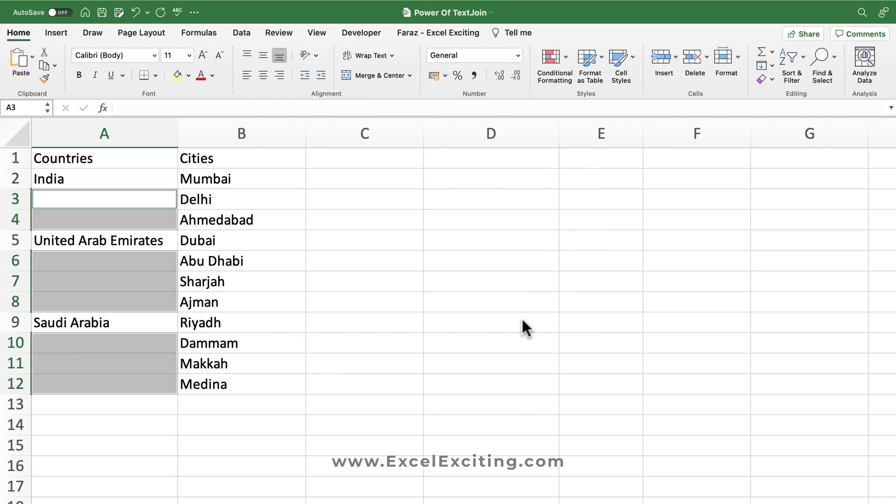
pyautogui.write('=')
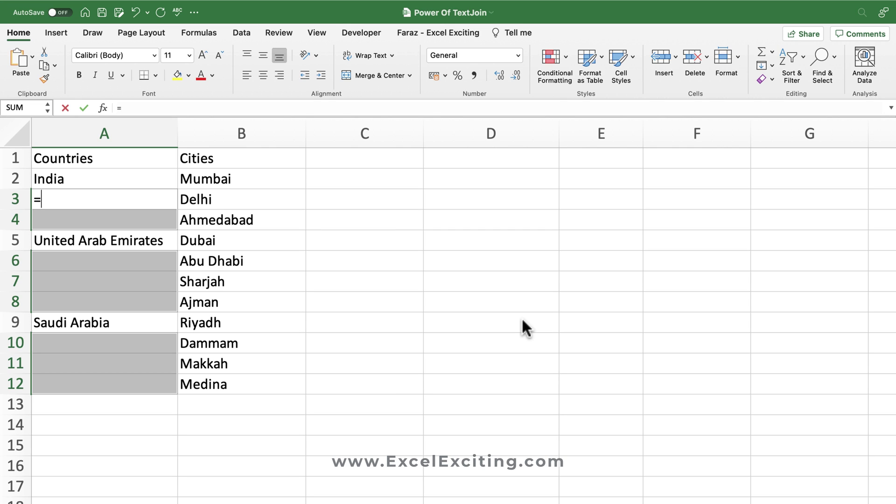
pyautogui.click(117, 183)
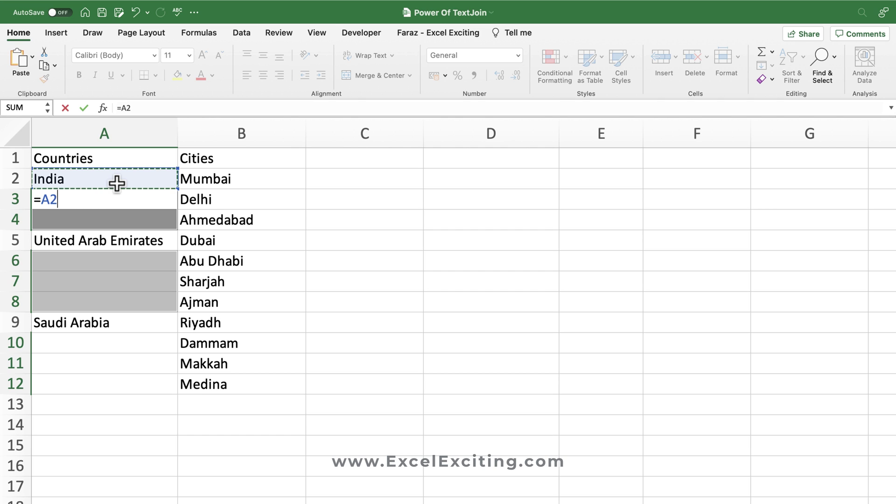
pyautogui.hotkey('ctrl', 'Return')
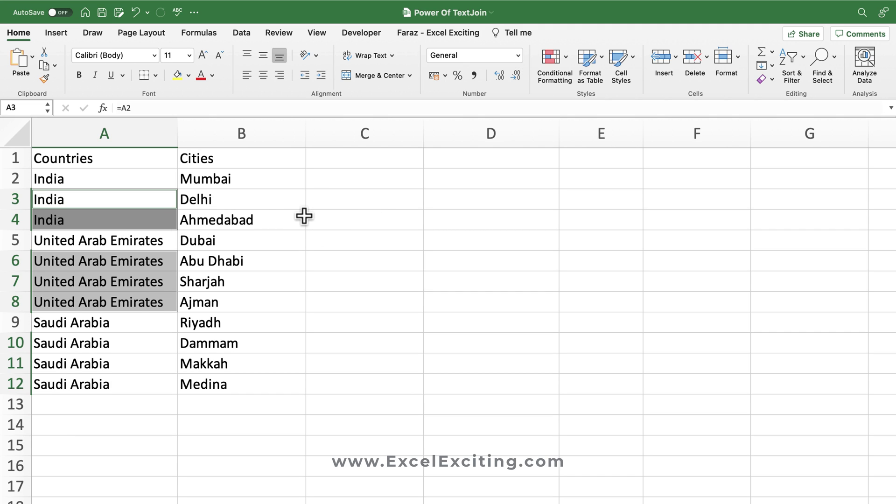
# Step: Try listing the unique countries in D2 with the formula =UNIQUE(A2:A12)
pyautogui.click(428, 183)
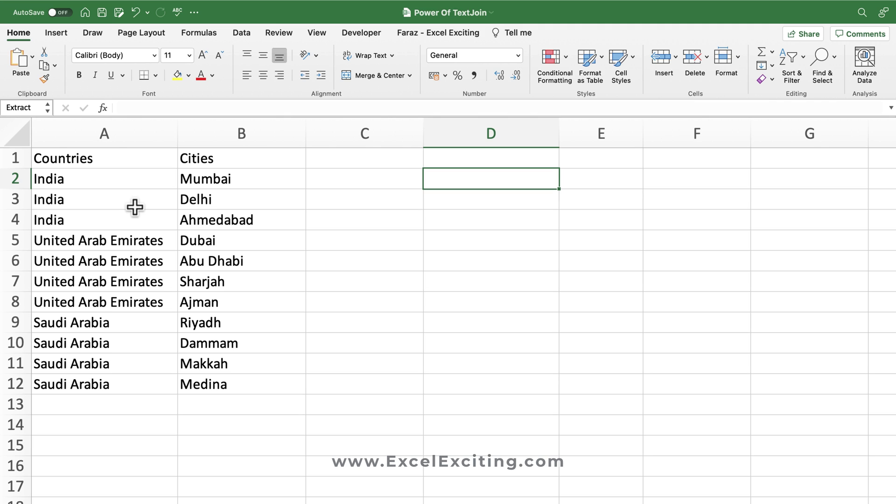
pyautogui.write('=uni')
pyautogui.press('Down')
pyautogui.press('Down')
pyautogui.press('Tab')
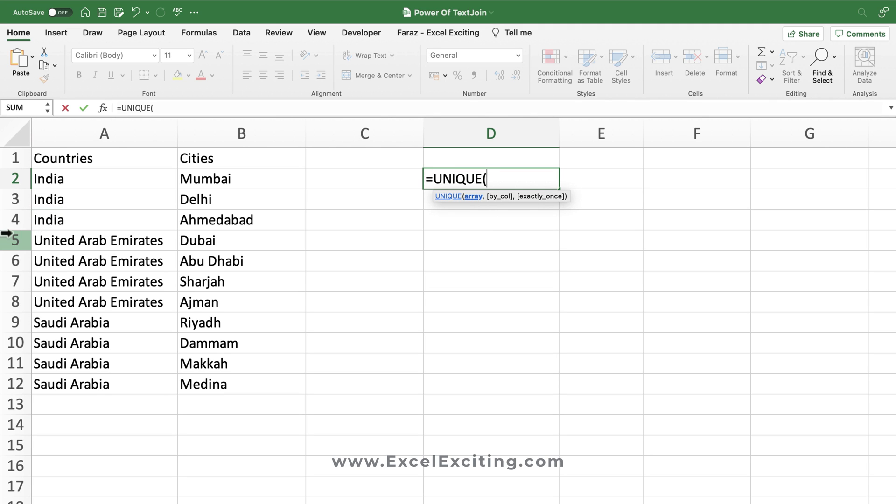
pyautogui.moveTo(132, 178); pyautogui.dragTo(102, 378)
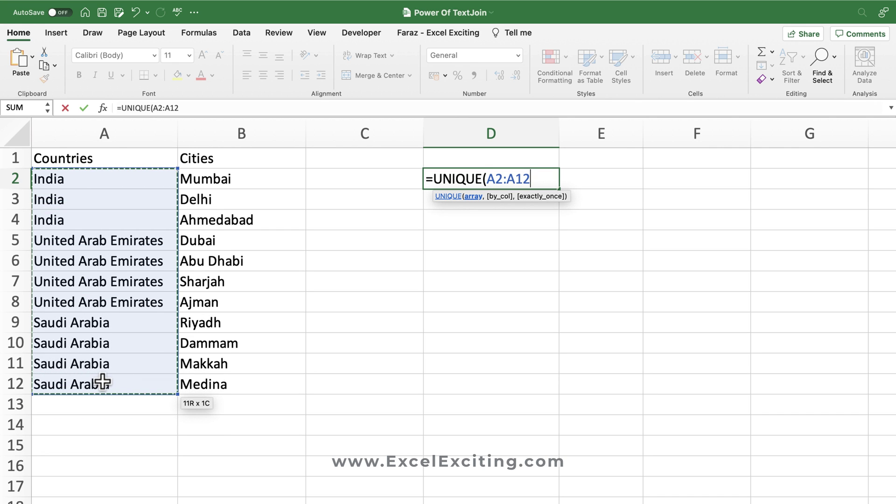
pyautogui.press('Return')
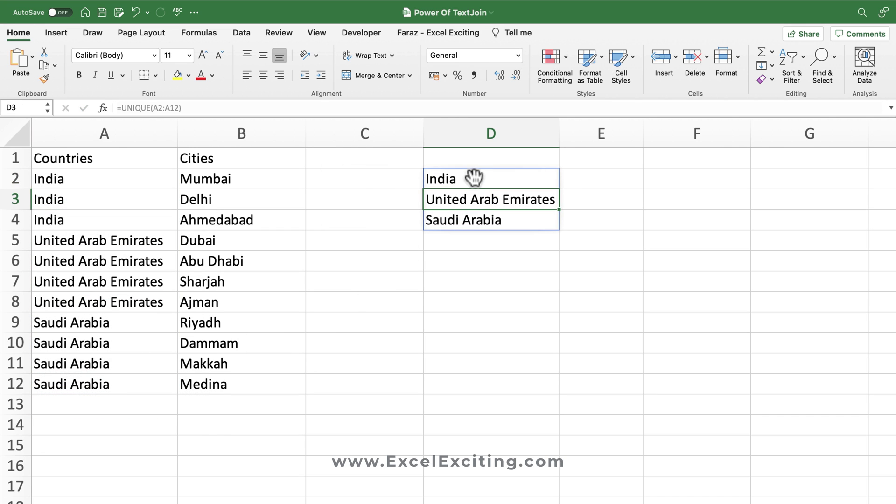
pyautogui.click(474, 178)
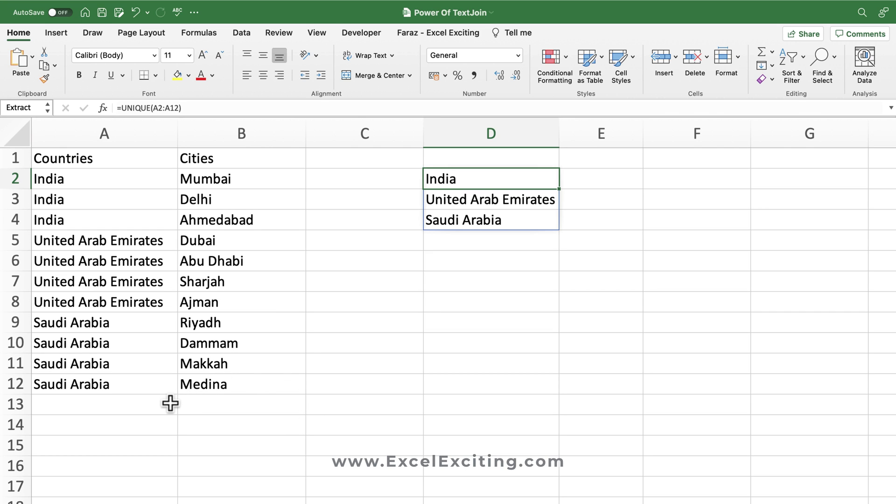
pyautogui.press('super+z')
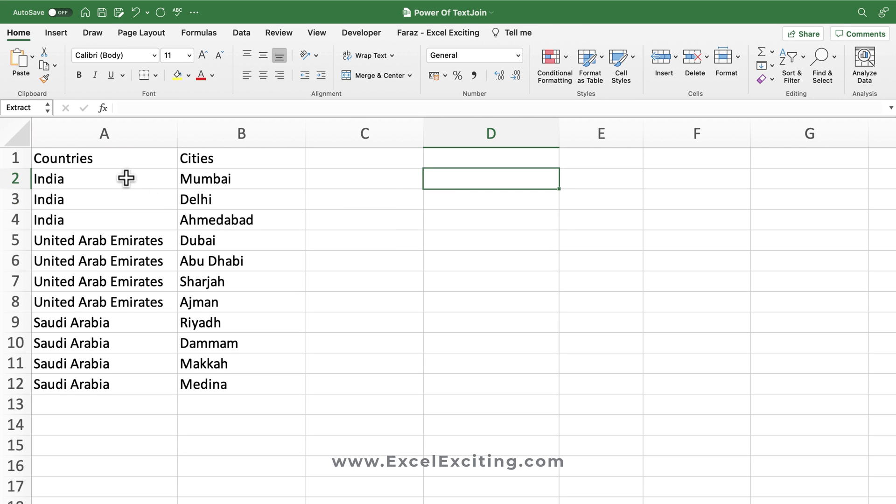
# Step: Use Advanced Filter to copy only the unique records of the Countries list range $A$1:$A$11 to cell $D$2
pyautogui.moveTo(124, 160); pyautogui.dragTo(126, 362)
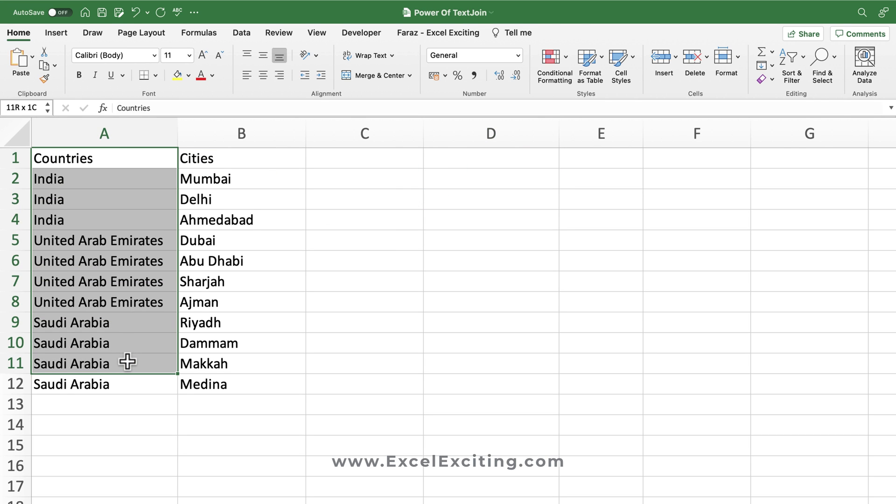
pyautogui.click(128, 137)
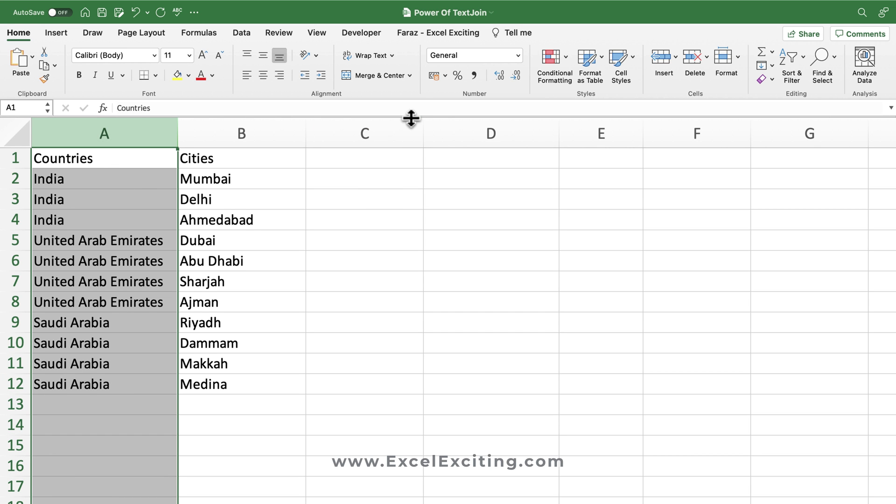
pyautogui.scroll(-5, 200, 400)
pyautogui.scroll(-10, 202, 400)
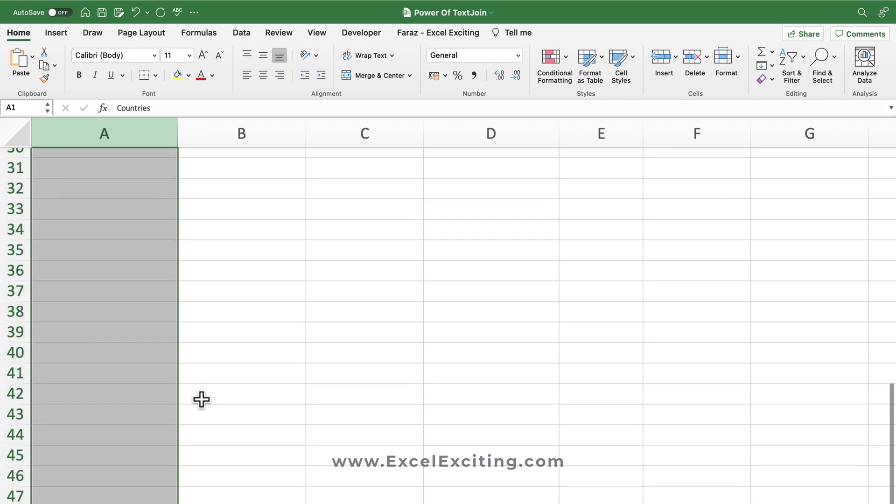
pyautogui.scroll(12, 201, 399)
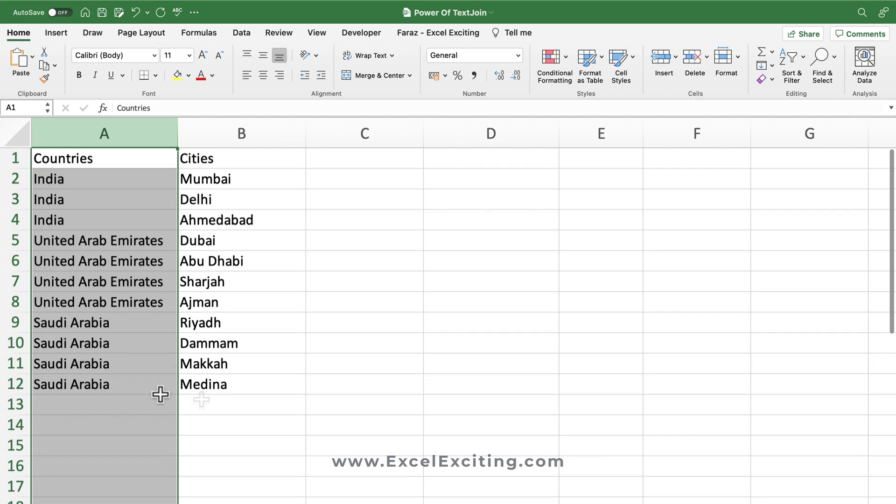
pyautogui.click(242, 33)
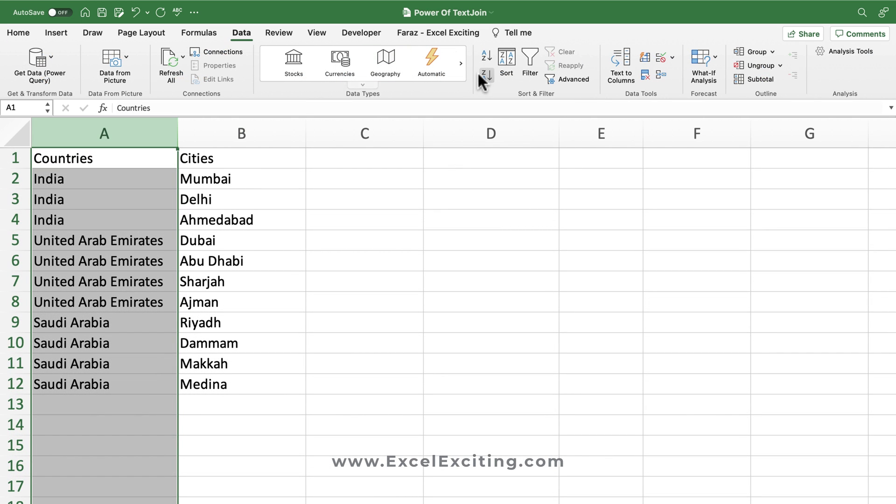
pyautogui.click(576, 75)
pyautogui.click(421, 147)
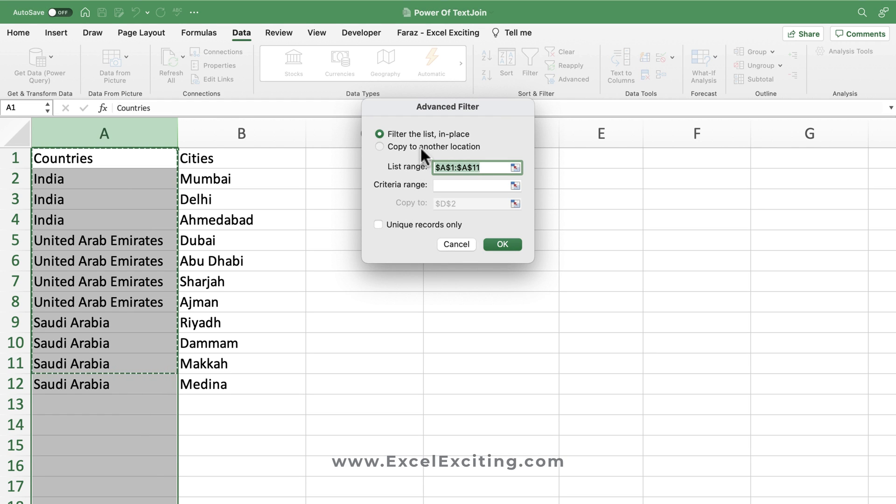
pyautogui.click(402, 224)
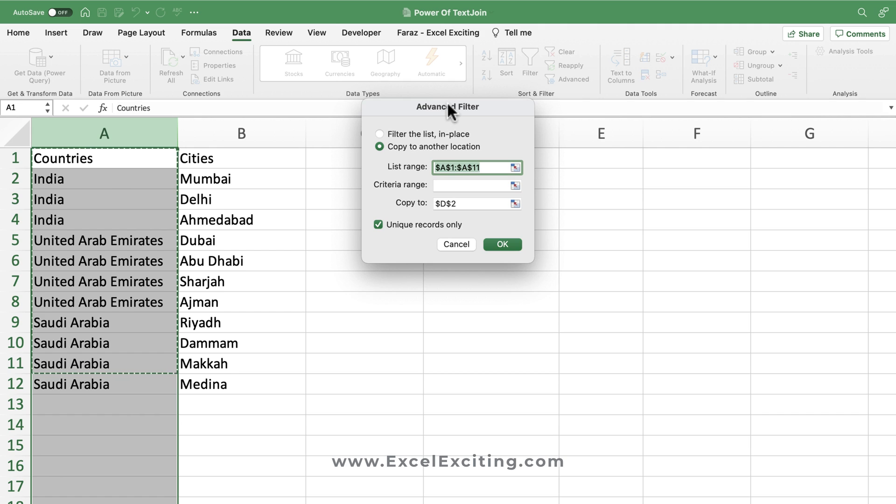
pyautogui.moveTo(447, 111); pyautogui.dragTo(590, 128)
pyautogui.click(611, 227)
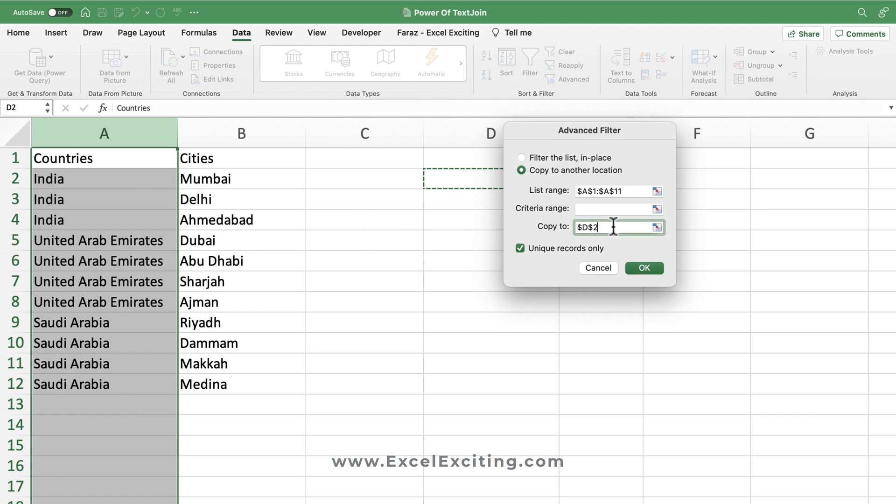
pyautogui.click(647, 266)
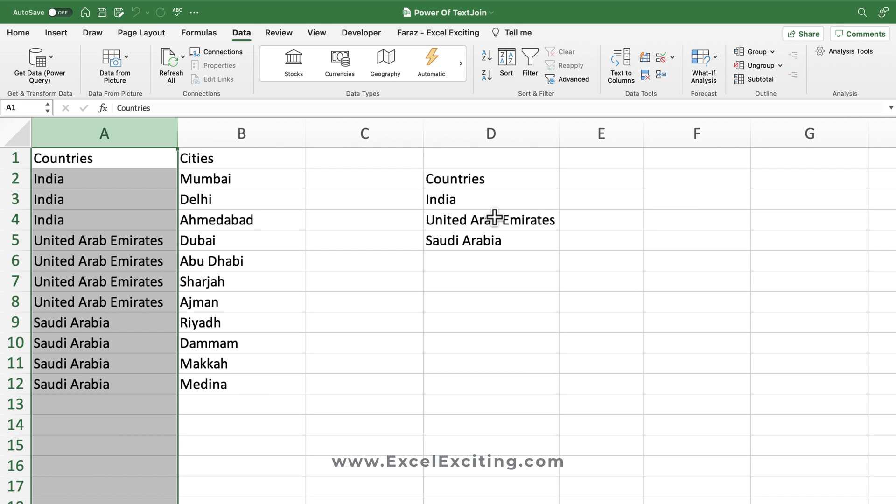
# Step: Clear the extracted countries beneath the D2 header and convert the Countries and Cities list into a table with headers
pyautogui.click(494, 185)
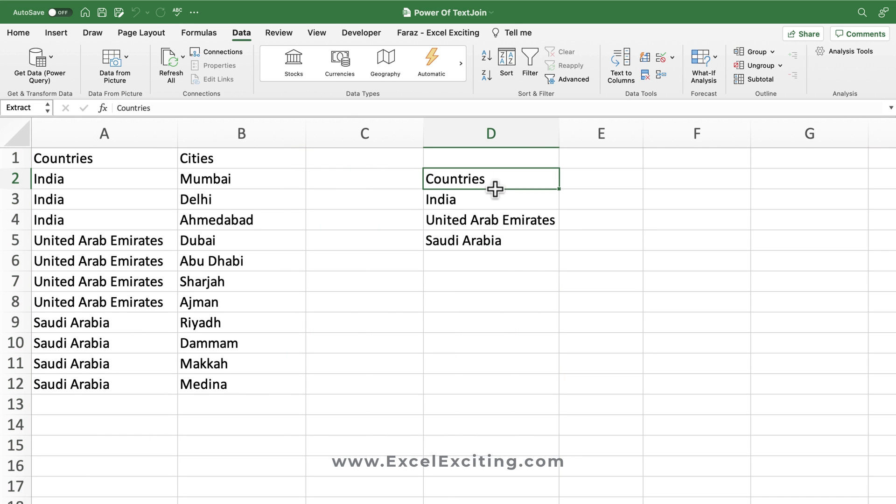
pyautogui.click(494, 199)
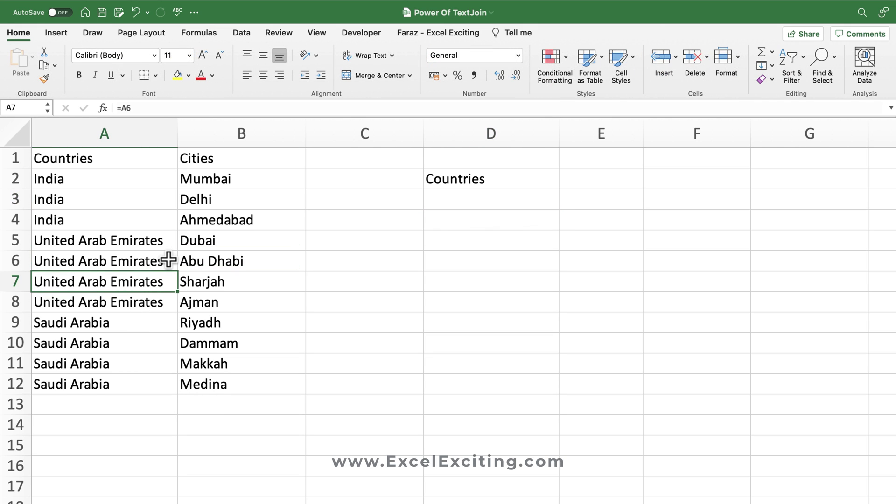
pyautogui.hotkey('ctrl', 't')
pyautogui.click(426, 180)
pyautogui.click(503, 206)
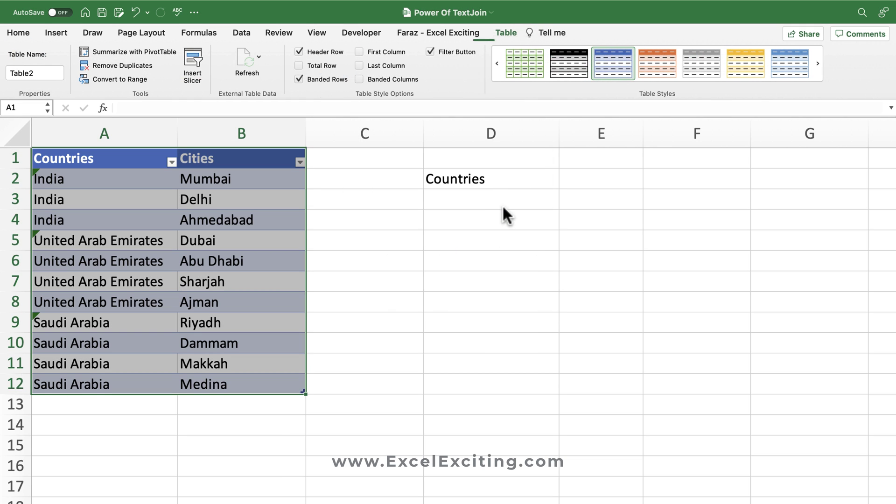
# Step: List the unique countries from D3 downward with the formula =UNIQUE(Table2[Countries])
pyautogui.click(496, 203)
pyautogui.write('=uni')
pyautogui.press('Down')
pyautogui.press('Down')
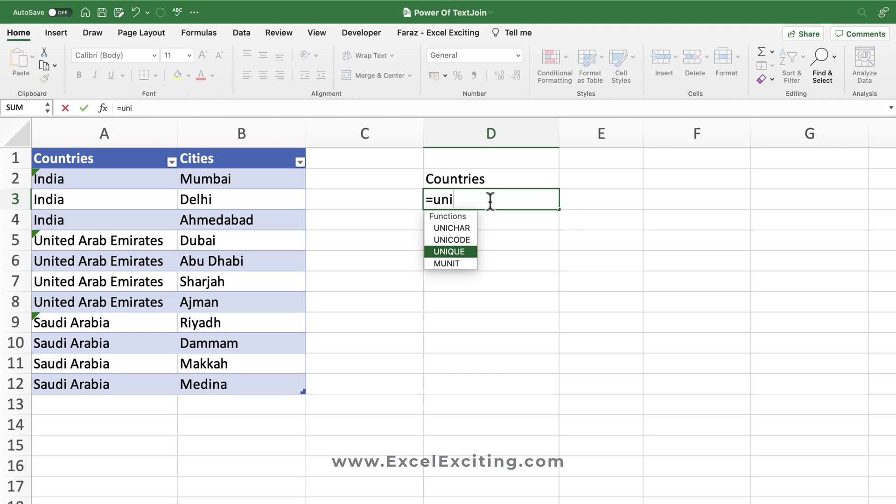
pyautogui.press('Tab')
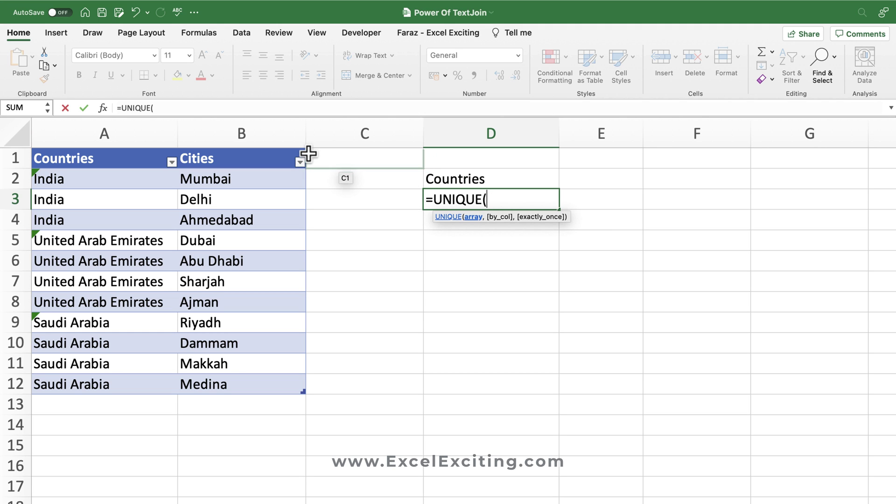
pyautogui.click(116, 152)
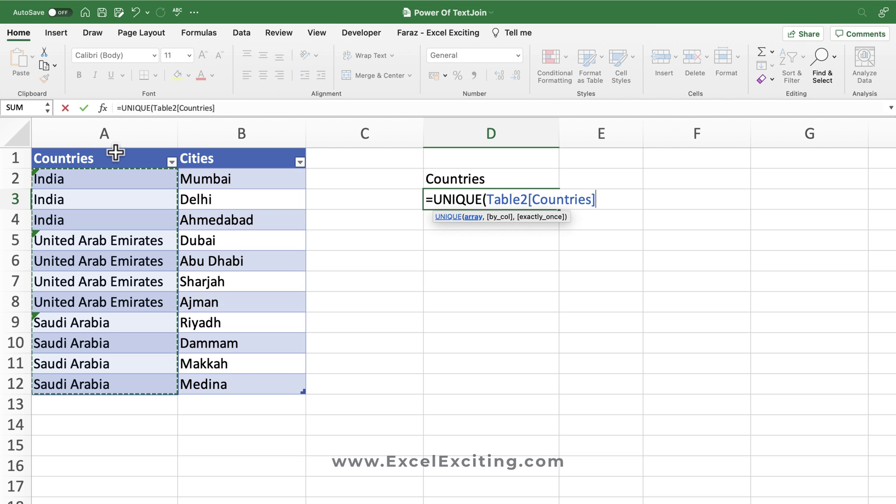
pyautogui.write(')')
pyautogui.press('Return')
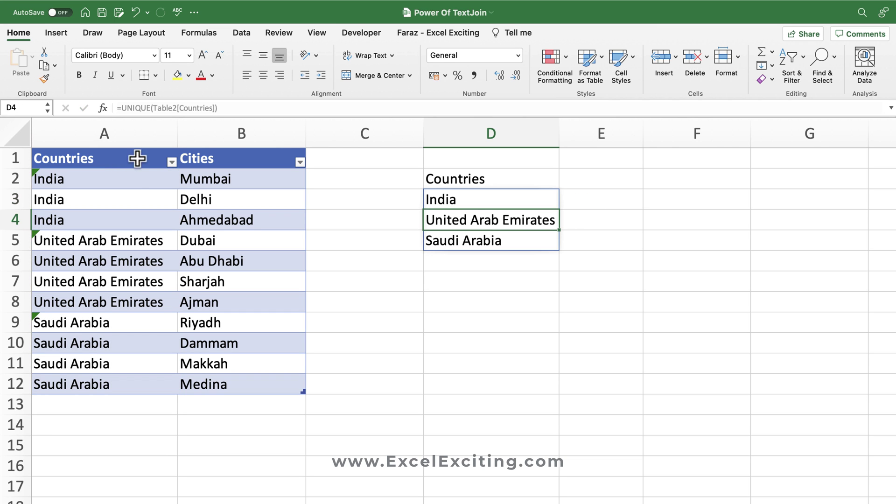
# Step: Rename the table as tbl_country and check the table reference in the UNIQUE formula in D3
pyautogui.click(134, 194)
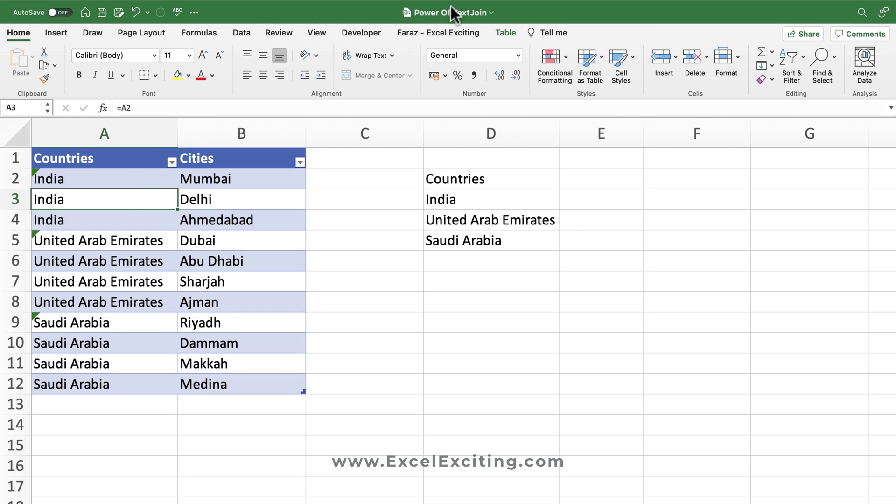
pyautogui.click(505, 34)
pyautogui.click(25, 77)
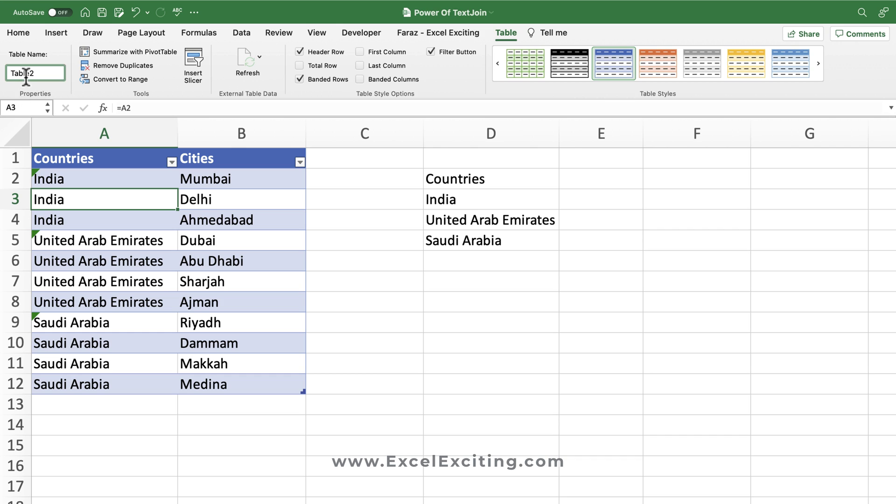
pyautogui.doubleClick(25, 77)
pyautogui.write('tbl_country')
pyautogui.press('Return')
pyautogui.click(495, 199)
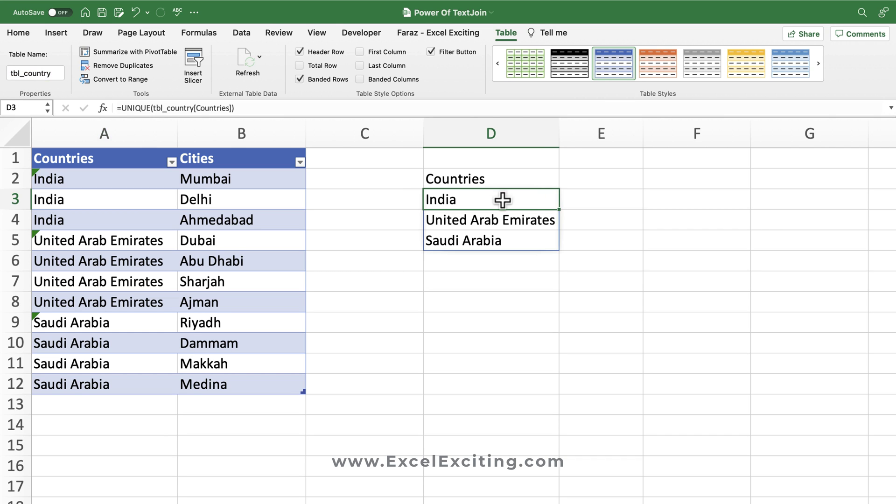
pyautogui.doubleClick(482, 196)
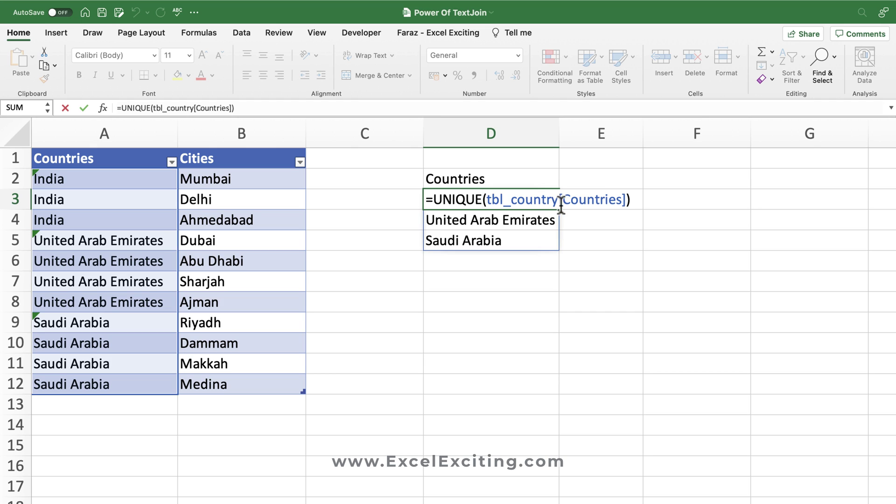
pyautogui.click(636, 199)
pyautogui.press('Return')
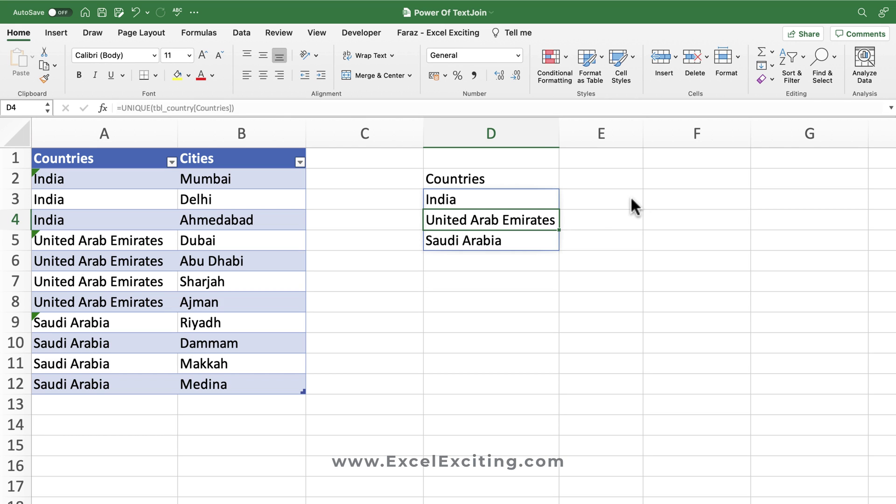
# Step: Compare the country in D3 with the table's Countries column by entering =D3=tbl_country[Countries] in E3
pyautogui.click(631, 199)
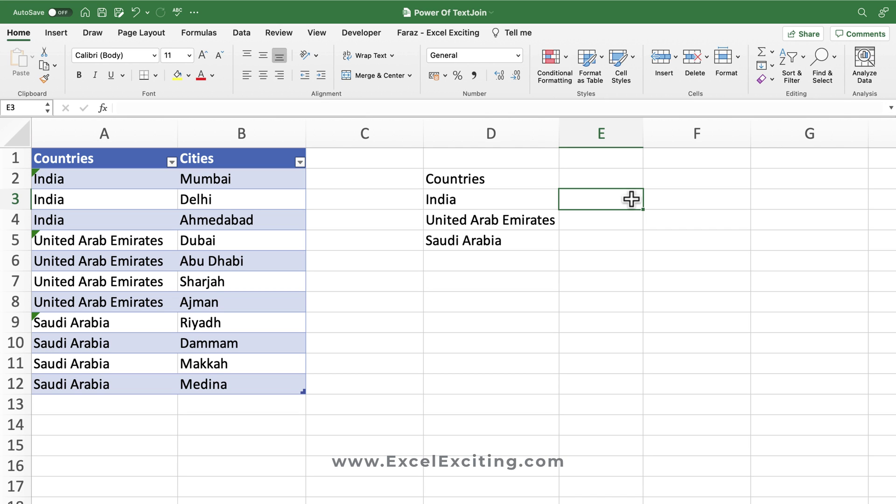
pyautogui.write('=')
pyautogui.press('Left')
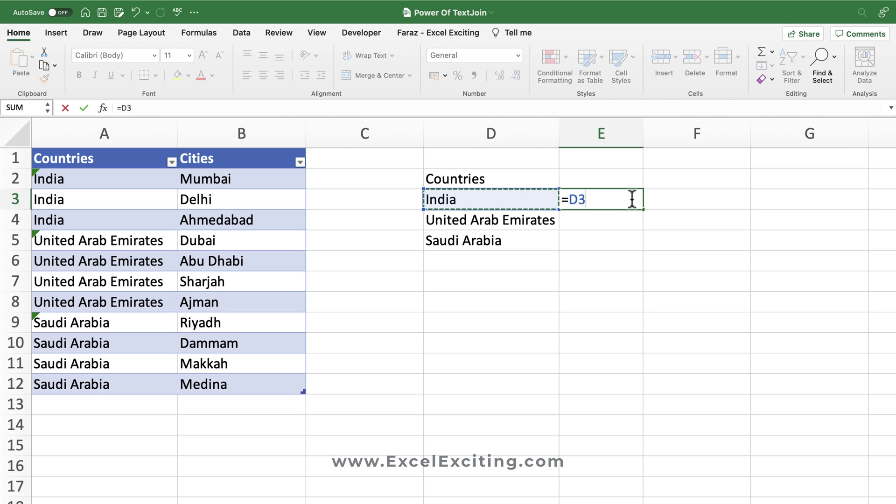
pyautogui.write('=')
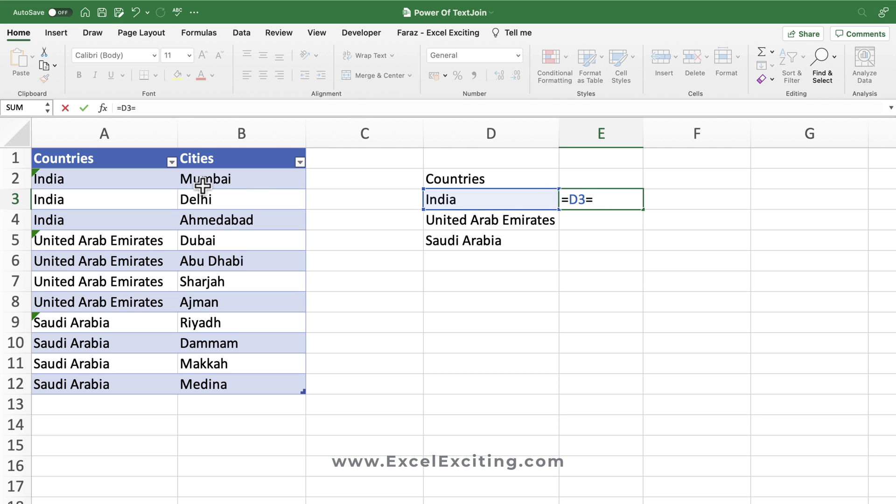
pyautogui.click(110, 150)
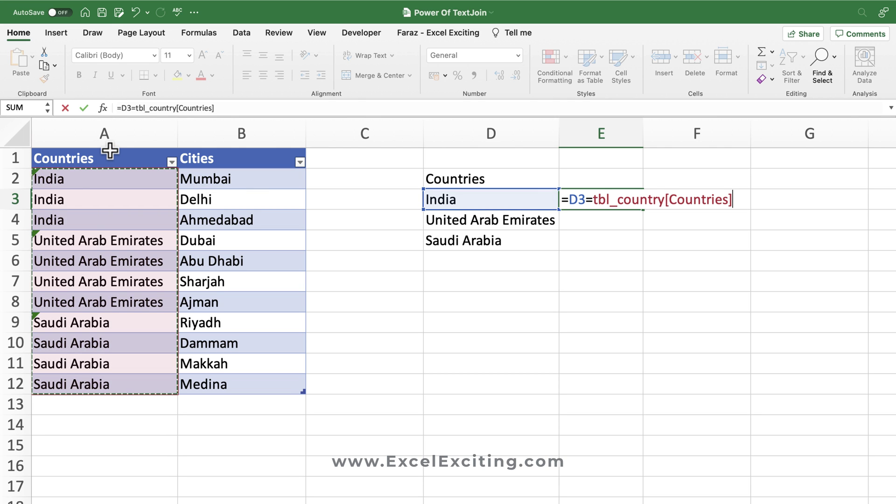
pyautogui.press('Return')
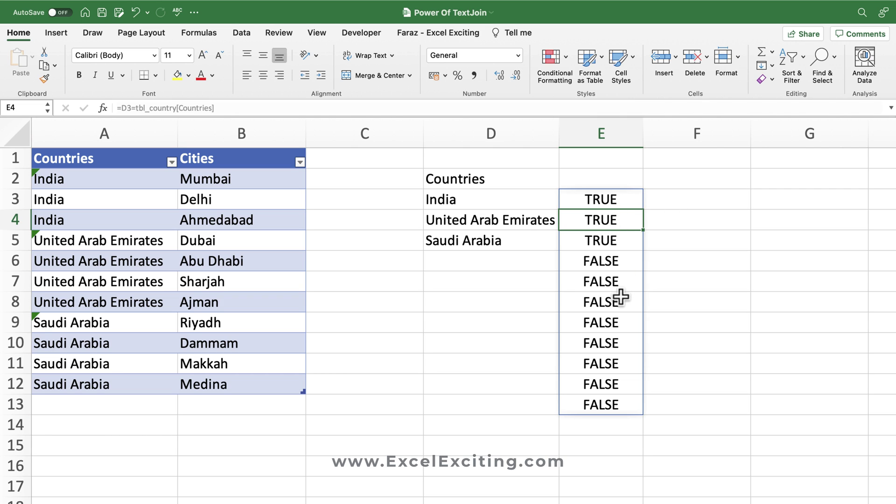
# Step: Try copying the comparison formula from E3 down to E4
pyautogui.click(581, 202)
pyautogui.moveTo(641, 213); pyautogui.dragTo(640, 226)
pyautogui.click(583, 224)
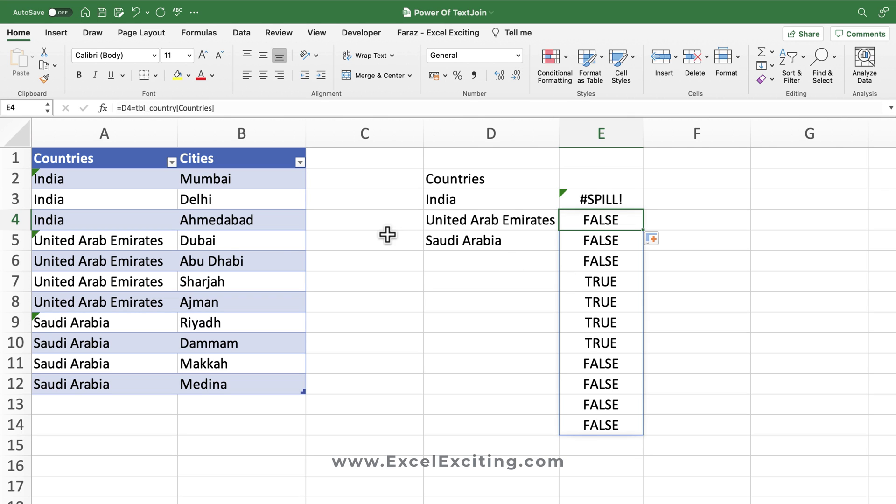
# Step: Test the linked country names by changing A2 to Indiana and setting it back to India
pyautogui.click(122, 181)
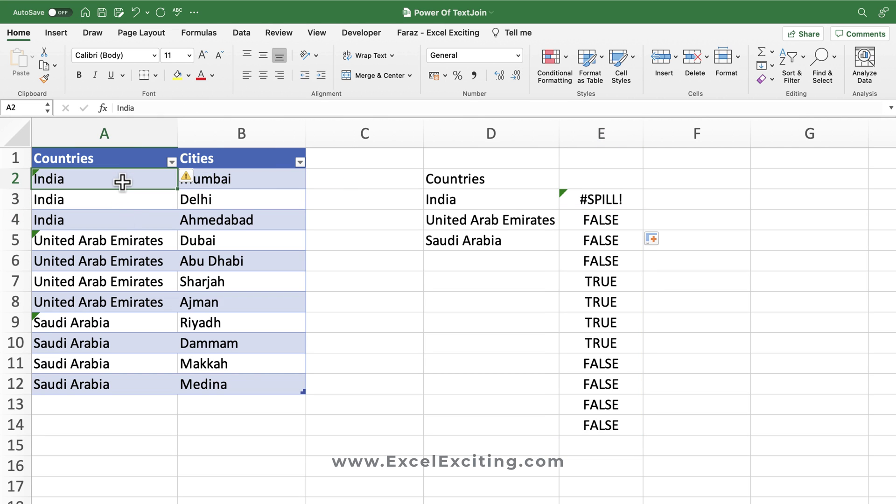
pyautogui.click(112, 198)
pyautogui.click(110, 182)
pyautogui.doubleClick(110, 182)
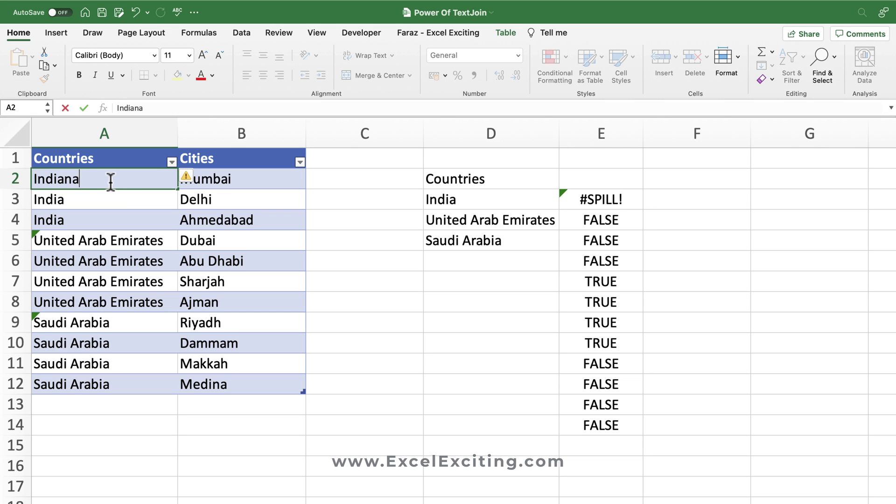
pyautogui.press('Return')
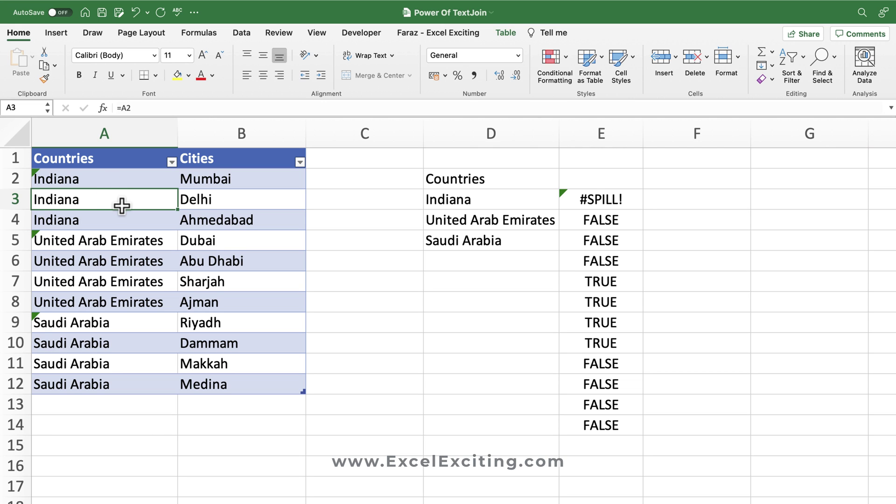
pyautogui.click(124, 177)
pyautogui.write('India')
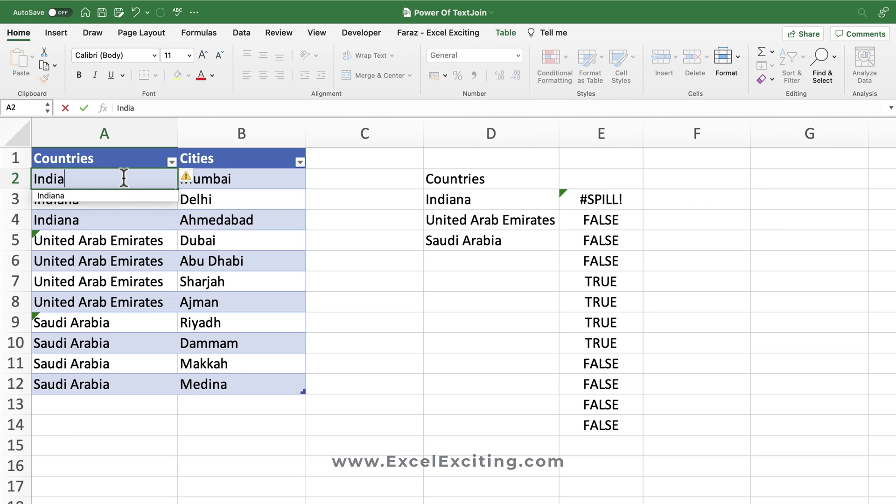
pyautogui.press('Return')
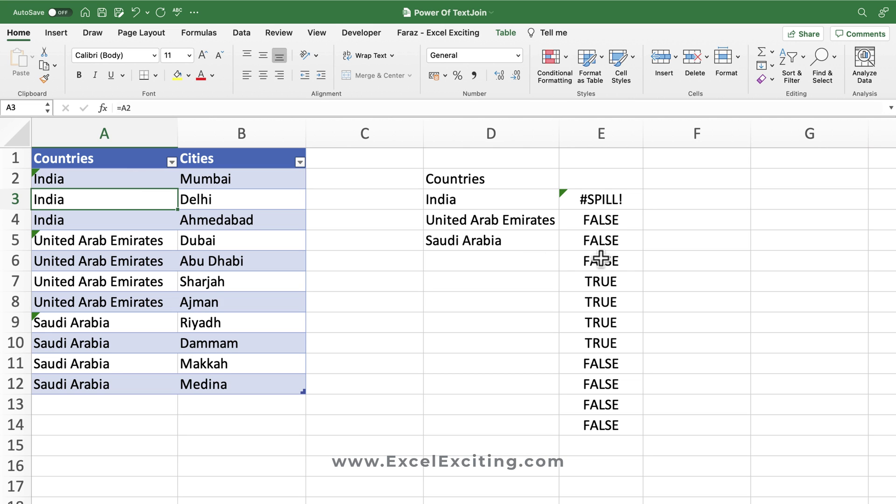
pyautogui.click(515, 225)
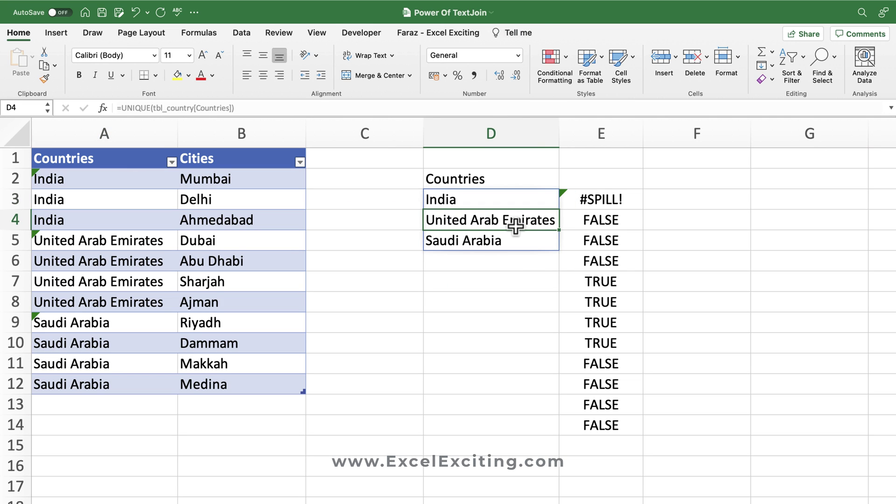
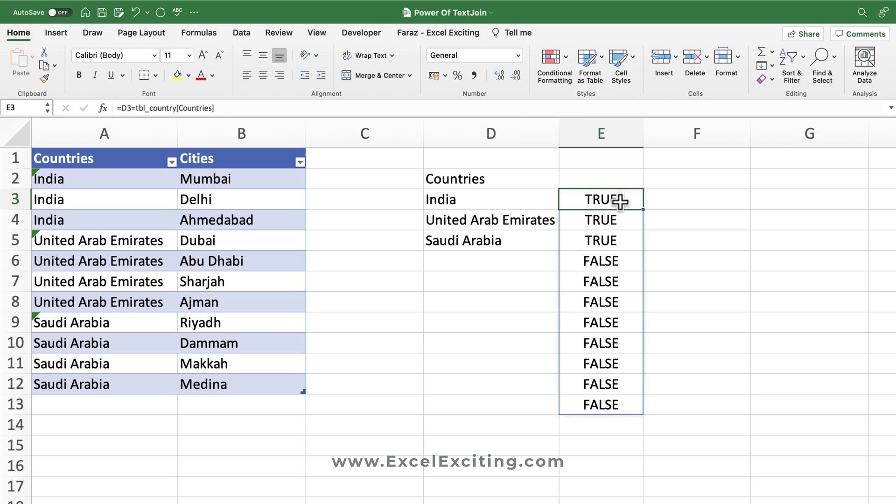
# Step: Extend the E3 formula to return matching cities with =IF(D3=tbl_country[Countries],tbl_country[Cities],"")
pyautogui.doubleClick(578, 204)
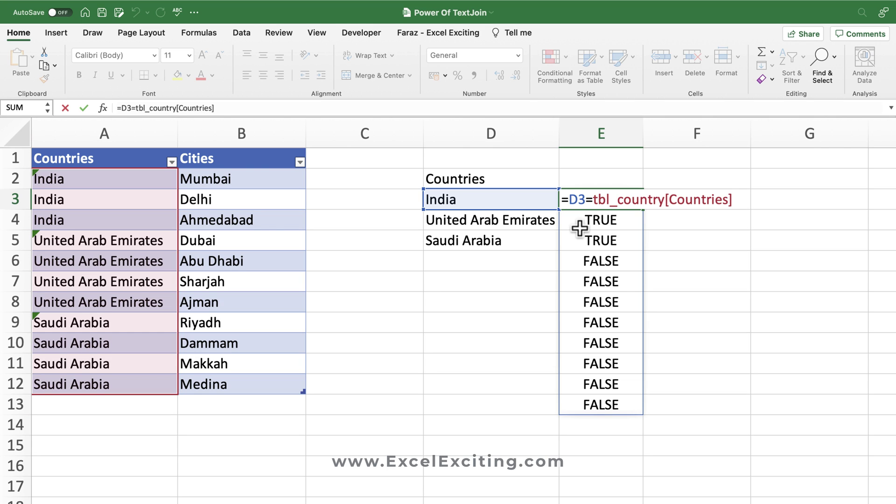
pyautogui.write('IF(')
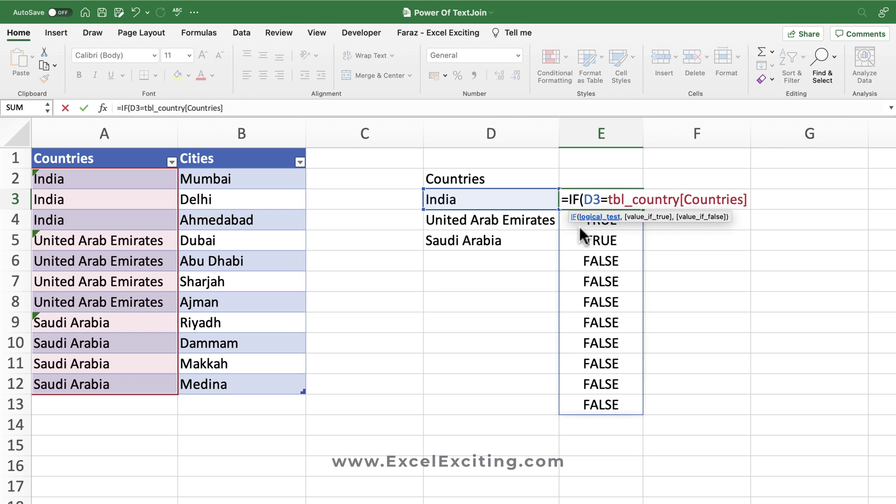
pyautogui.write(',')
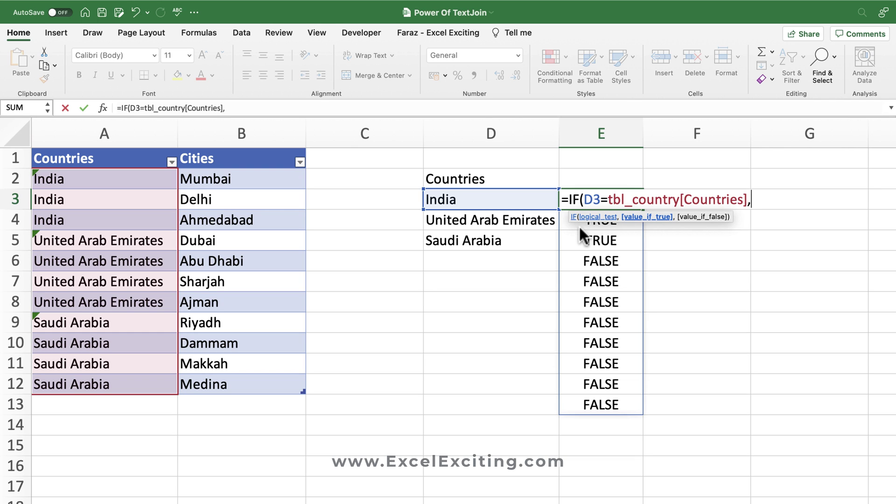
pyautogui.click(210, 153)
pyautogui.write(',"")')
pyautogui.press('Return')
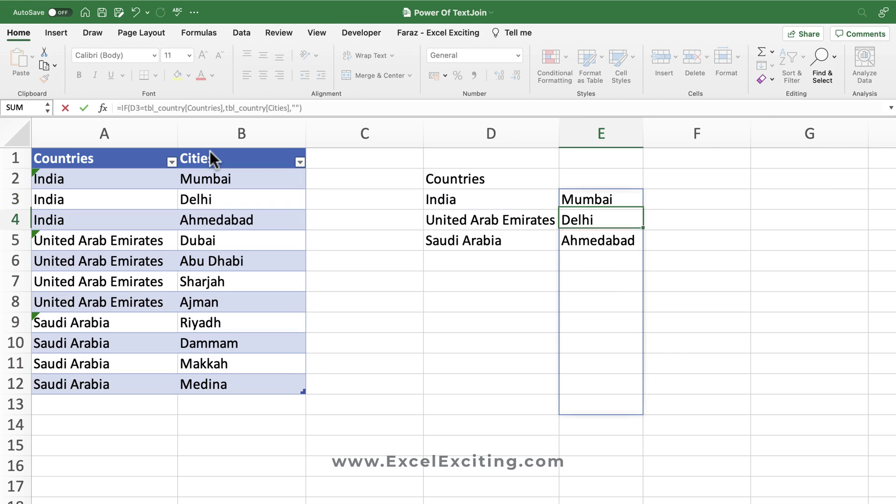
# Step: Wrap the IF expression in E3 in TEXTJOIN with the delimiter ", " and TRUE to ignore empty cells
pyautogui.doubleClick(603, 200)
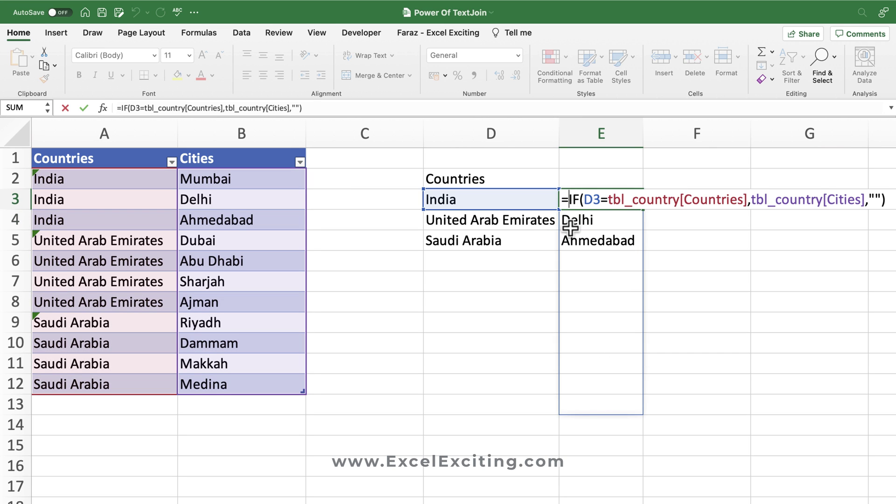
pyautogui.hotkey('shift', 'Home')
pyautogui.press('super+c')
pyautogui.press('BackSpace')
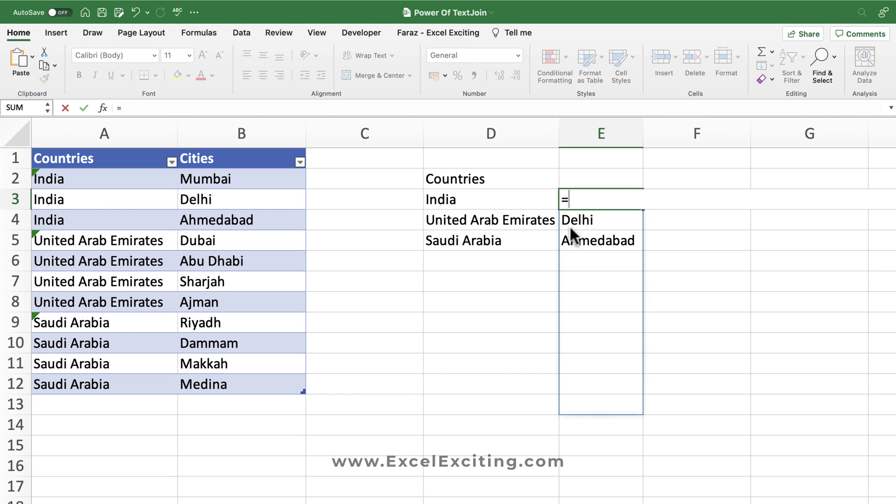
pyautogui.write('tex')
pyautogui.press('Down')
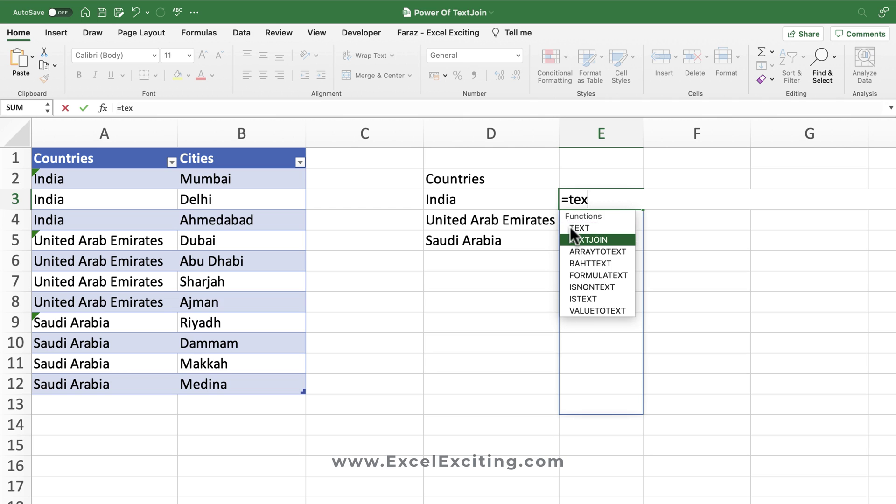
pyautogui.press('Tab')
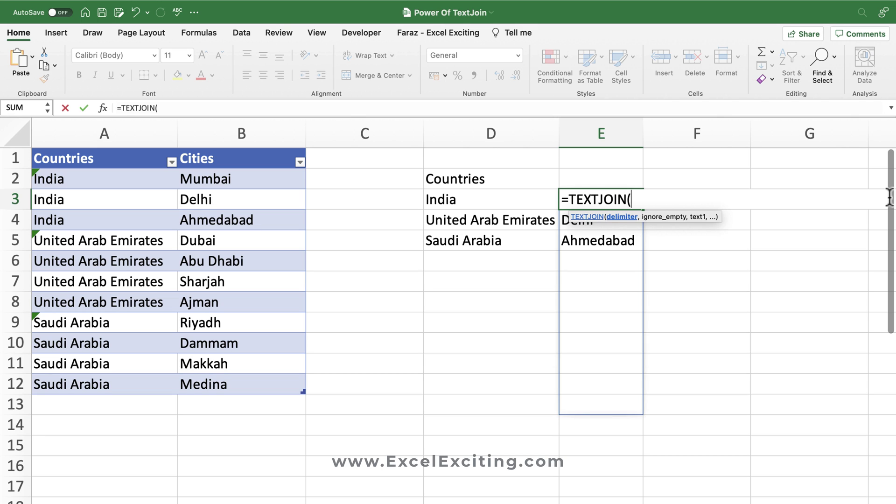
pyautogui.write('", ",')
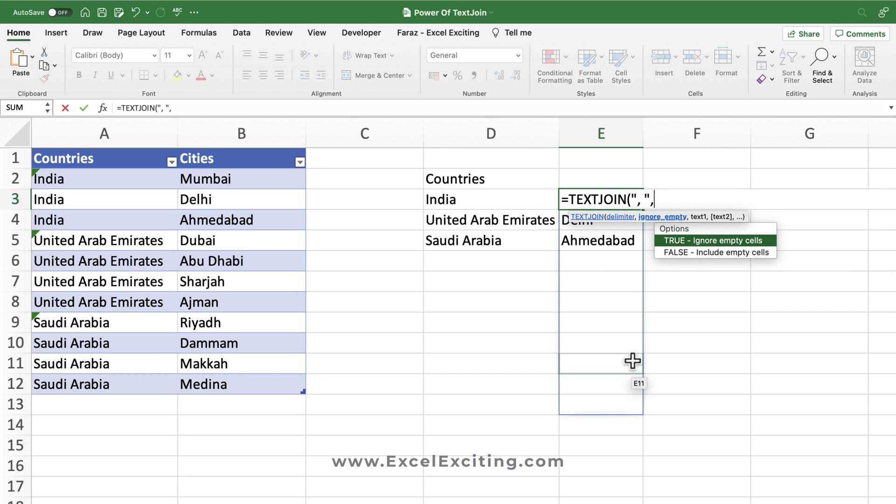
pyautogui.doubleClick(743, 239)
pyautogui.write(',')
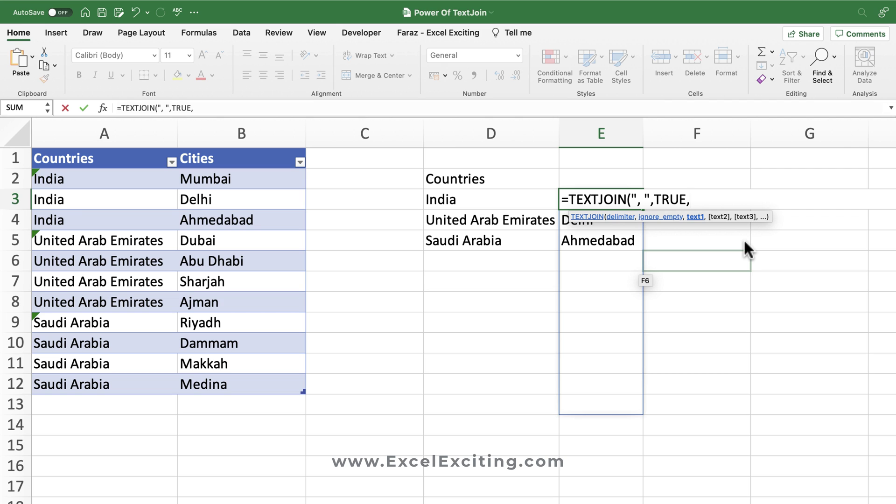
pyautogui.press('super+v')
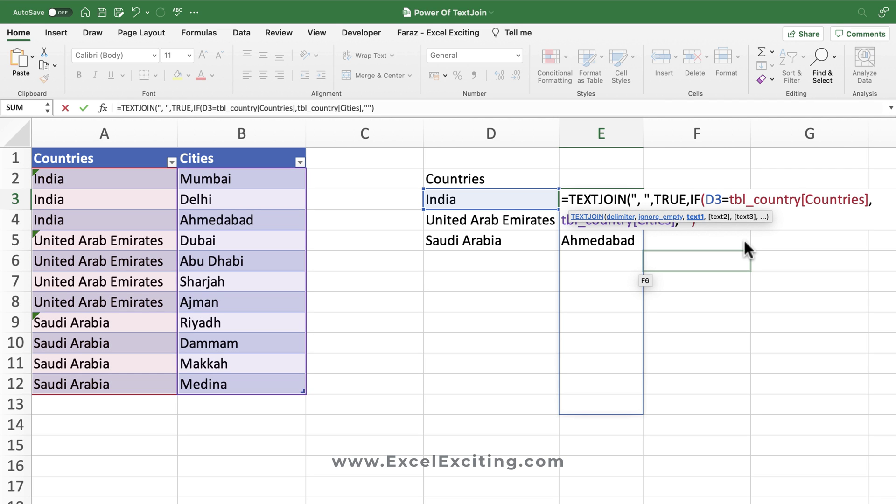
pyautogui.write(')')
pyautogui.press('Return')
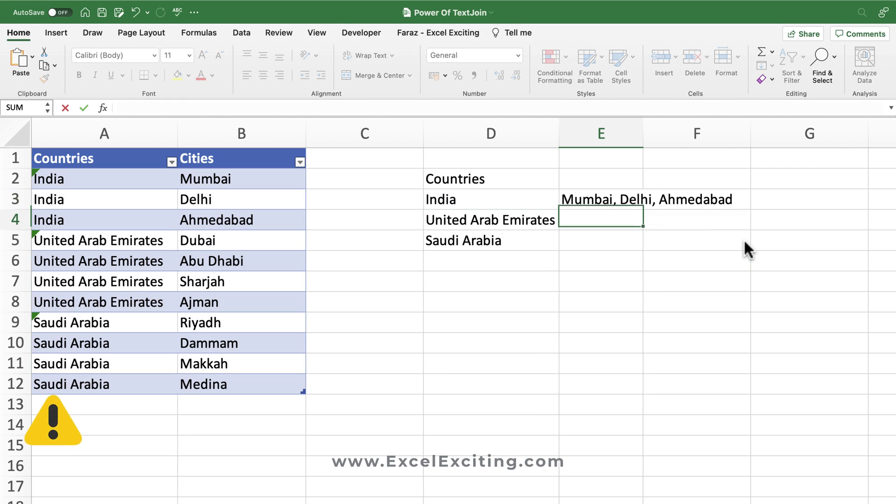
# Step: Fill the TEXTJOIN formula from E3 down to E5 and widen column E to fit the joined cities
pyautogui.doubleClick(643, 134)
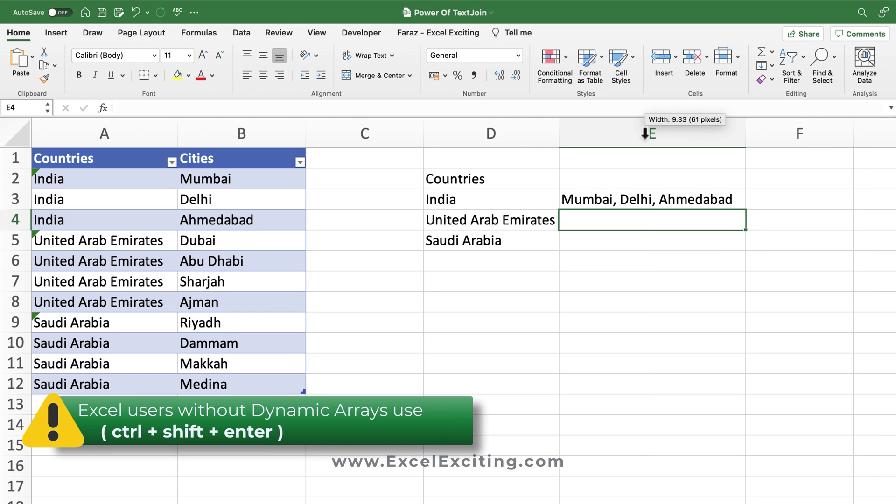
pyautogui.click(679, 203)
pyautogui.moveTo(746, 211); pyautogui.dragTo(742, 242)
pyautogui.click(646, 213)
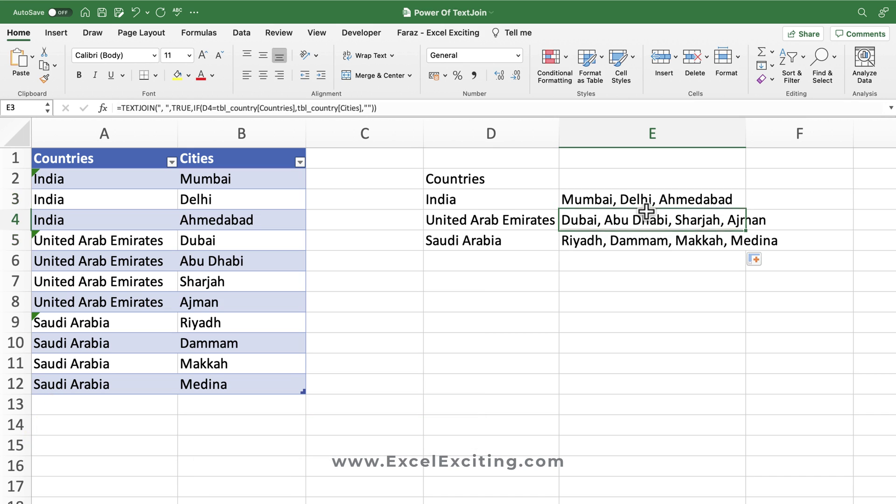
pyautogui.moveTo(744, 139); pyautogui.dragTo(792, 139)
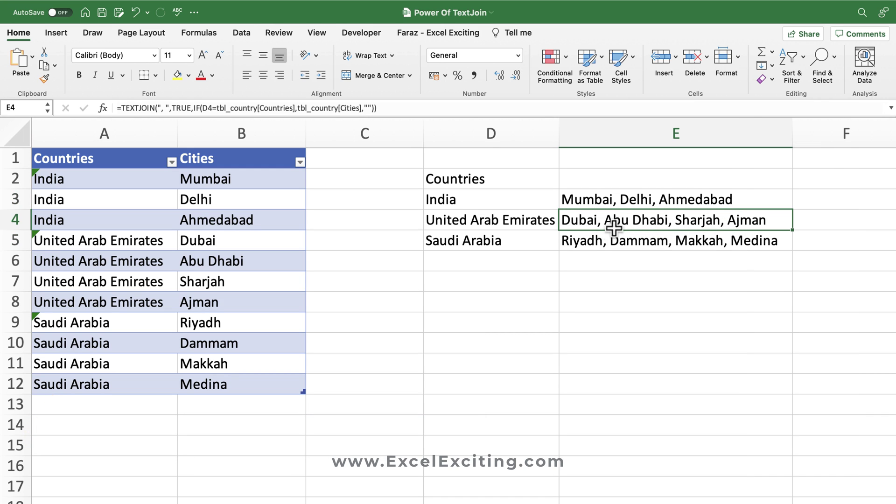
# Step: Enter the heading Cities in E2 above the joined city lists
pyautogui.click(619, 176)
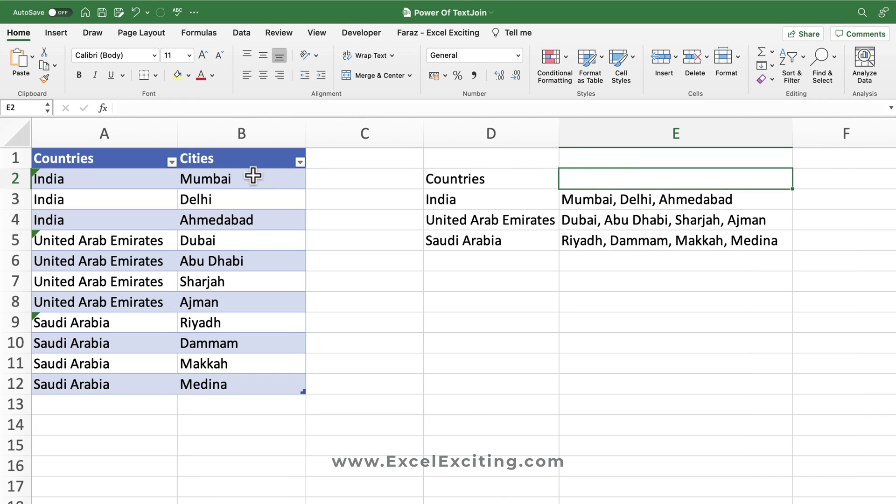
pyautogui.click(253, 157)
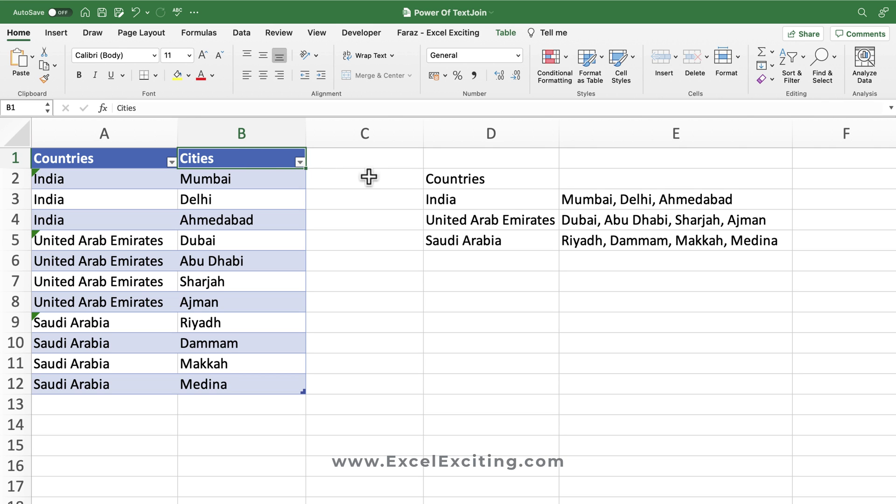
pyautogui.click(604, 180)
pyautogui.write('Cities')
pyautogui.press('Return')
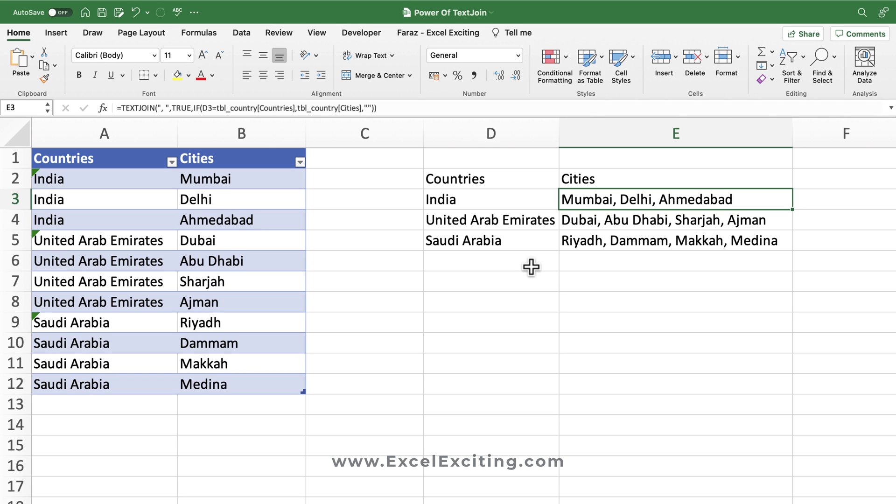
# Step: Change the delimiter of the TEXTJOIN formula in E3 to "|"
pyautogui.doubleClick(581, 201)
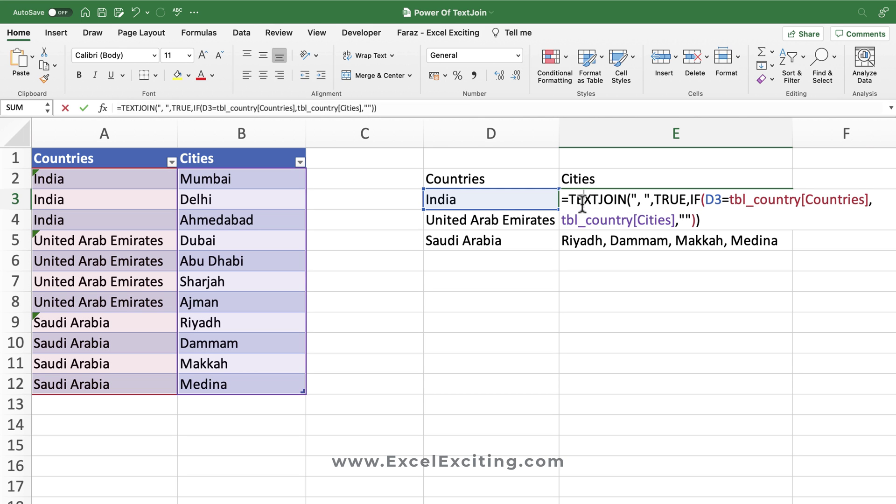
pyautogui.click(646, 199)
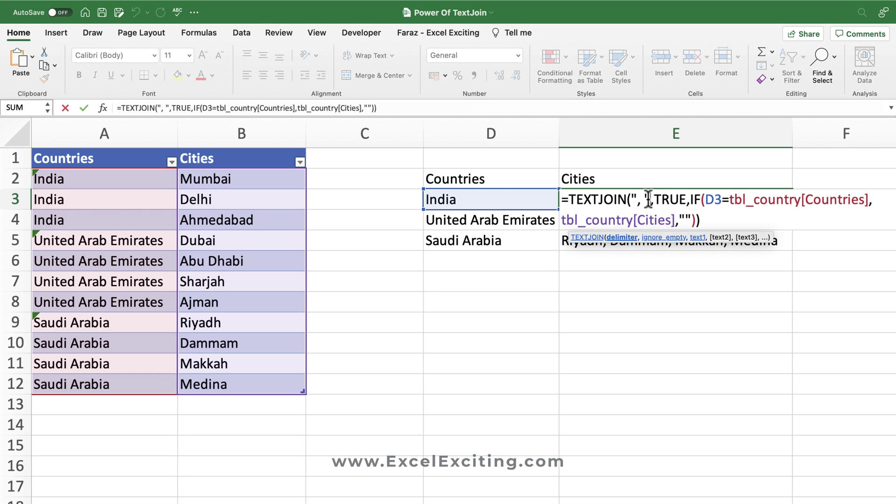
pyautogui.press('BackSpace')
pyautogui.press('BackSpace')
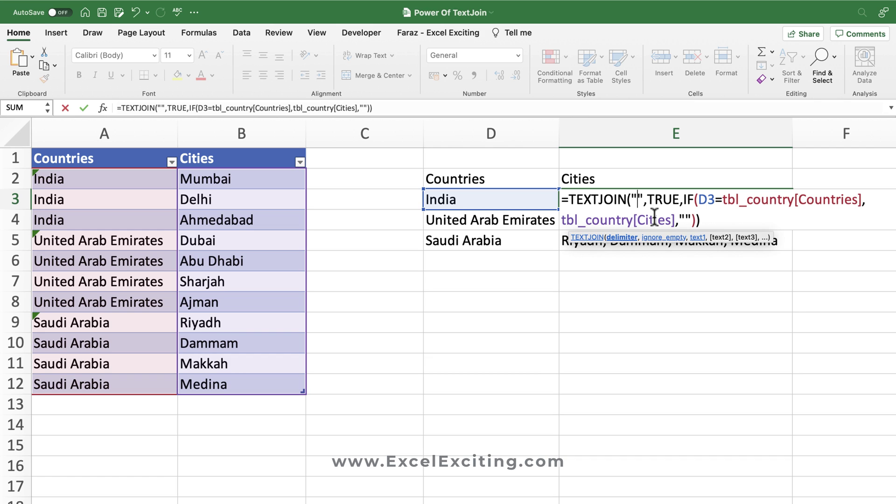
pyautogui.write('|')
pyautogui.press('Return')
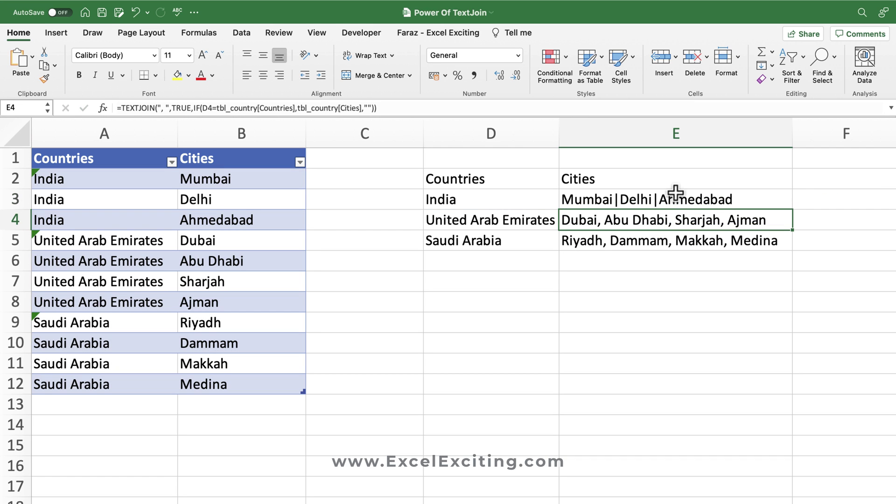
# Step: Fill the updated TEXTJOIN formula from E3 down to E5
pyautogui.click(744, 201)
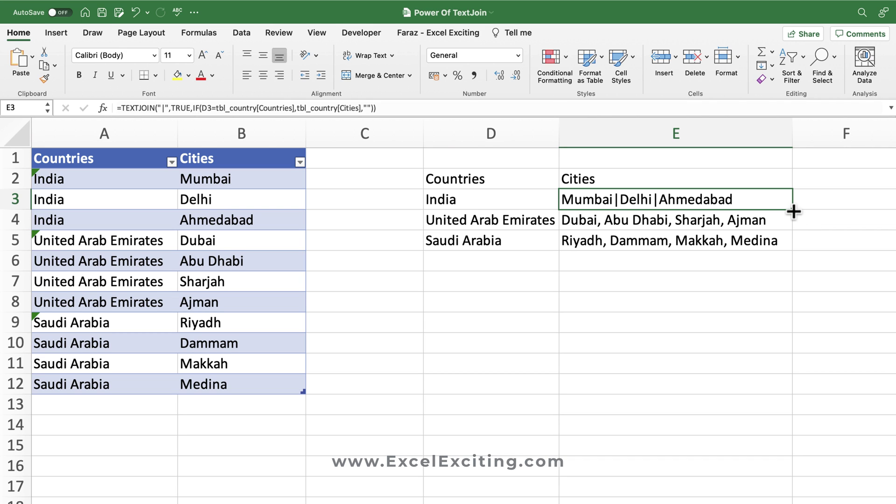
pyautogui.moveTo(793, 212); pyautogui.dragTo(795, 245)
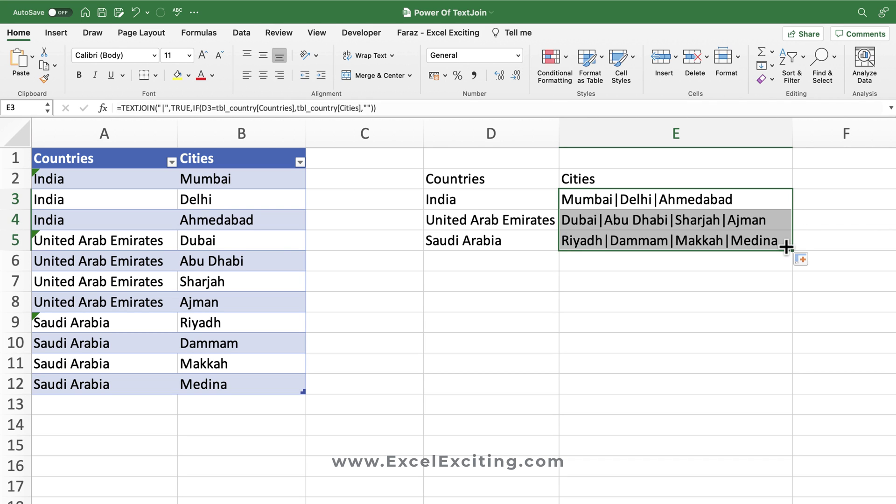
pyautogui.click(707, 231)
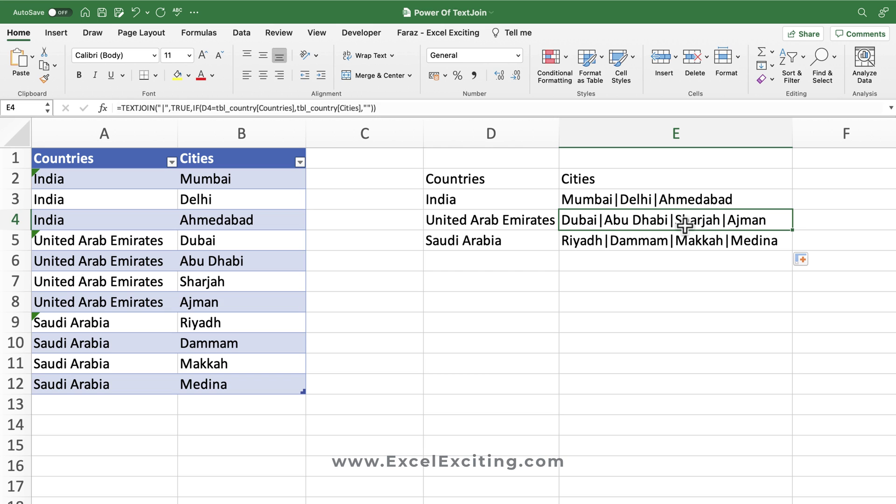